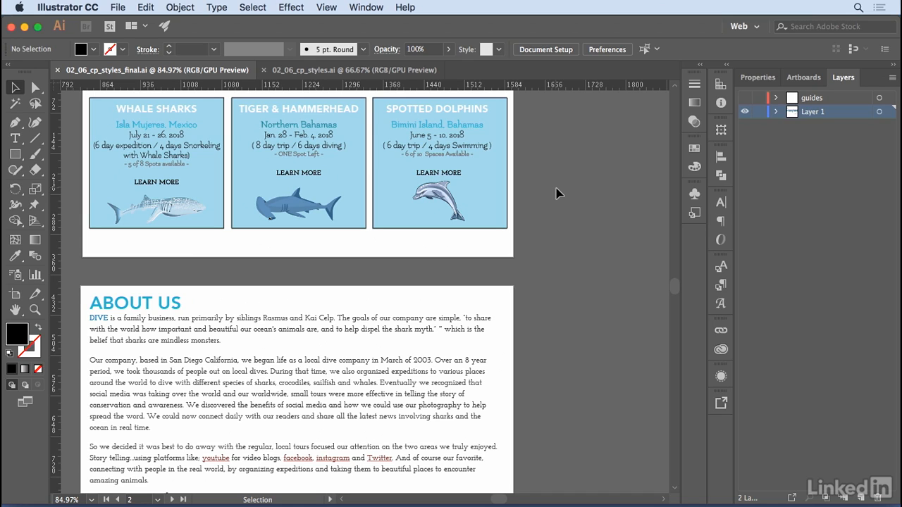
Switch to the 02_06_cp_styles.ai document and show the style guides layer beside the unformatted artboards.
{"action": "left_click", "coordinate": [367, 73]}
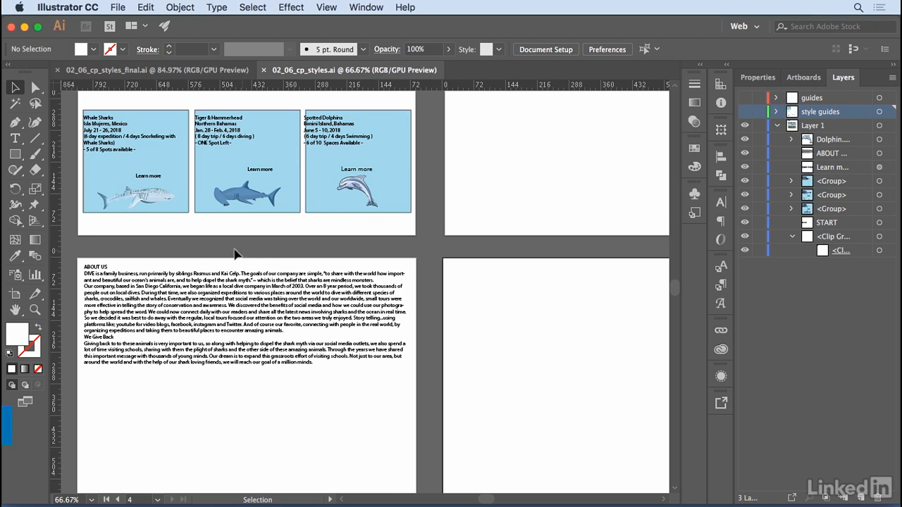
{"action": "scroll", "coordinate": [237, 254], "scroll_direction": "left", "scroll_amount": 5}
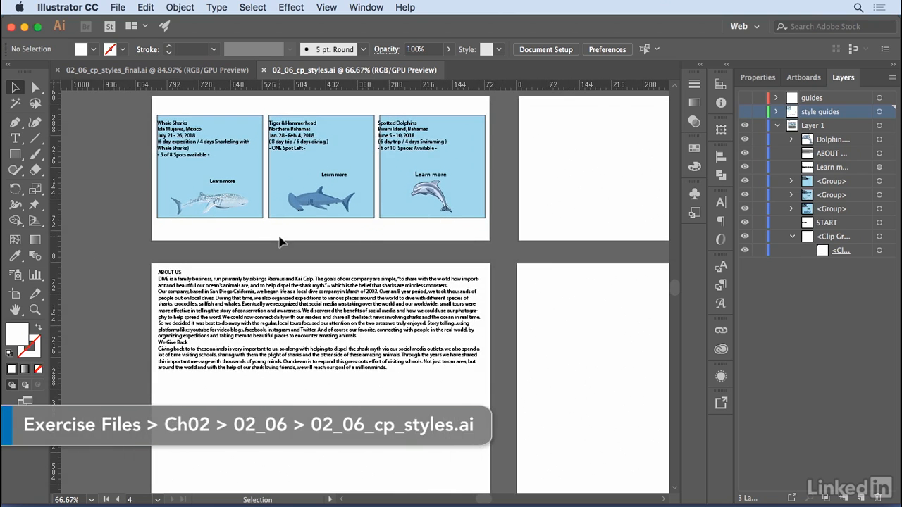
{"action": "key", "text": "super+1"}
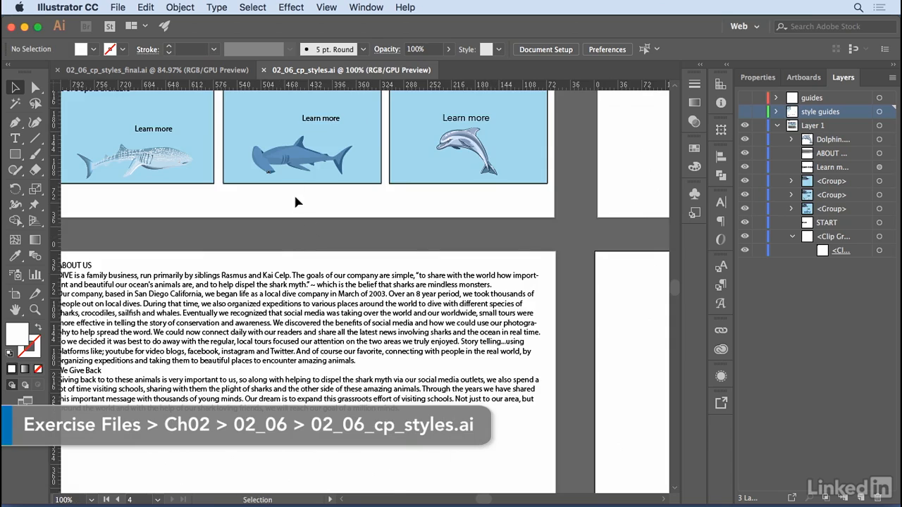
{"action": "scroll", "coordinate": [295, 203], "scroll_direction": "up", "scroll_amount": 5}
{"action": "scroll", "coordinate": [295, 202], "scroll_direction": "left", "scroll_amount": 2}
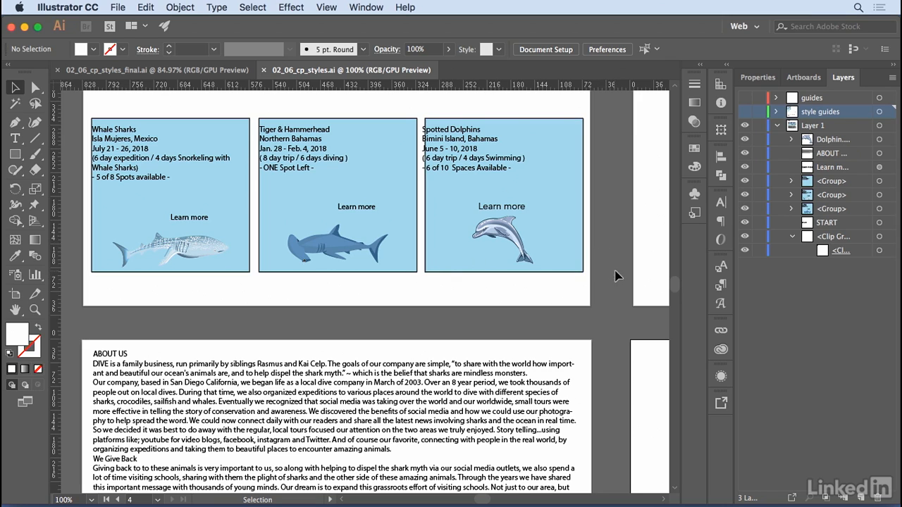
{"action": "left_click_drag", "start_coordinate": [611, 255], "coordinate": [387, 262]}
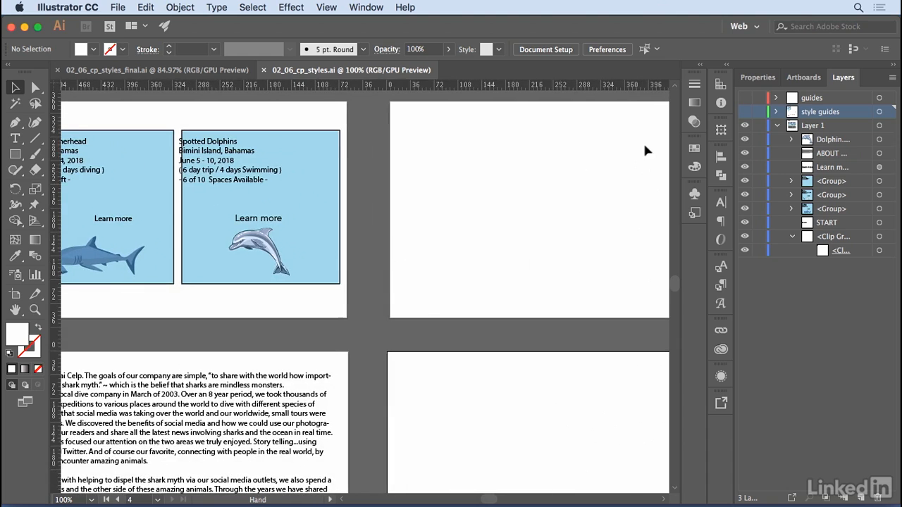
{"action": "left_click", "coordinate": [744, 113]}
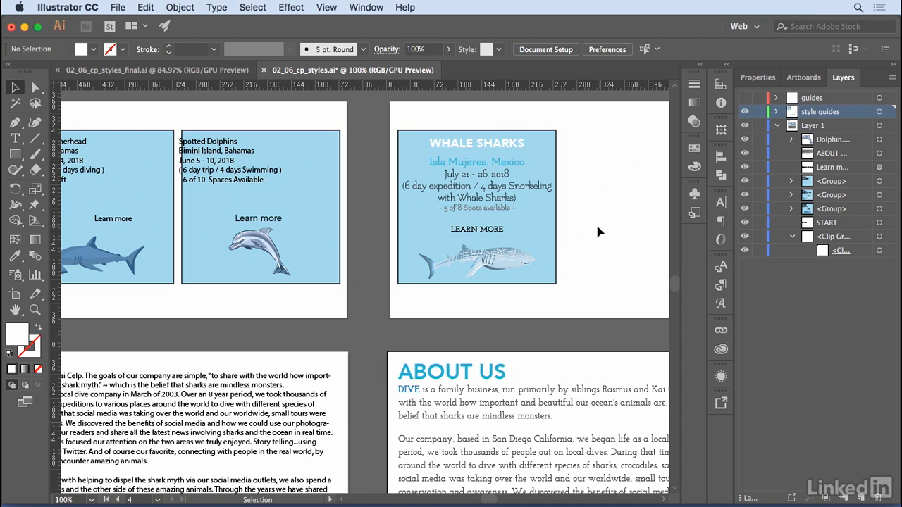
Create a paragraph style from the style guide's WHALE SHARKS heading, apply it to that heading and name it h1.trip.
{"action": "left_click", "coordinate": [722, 284]}
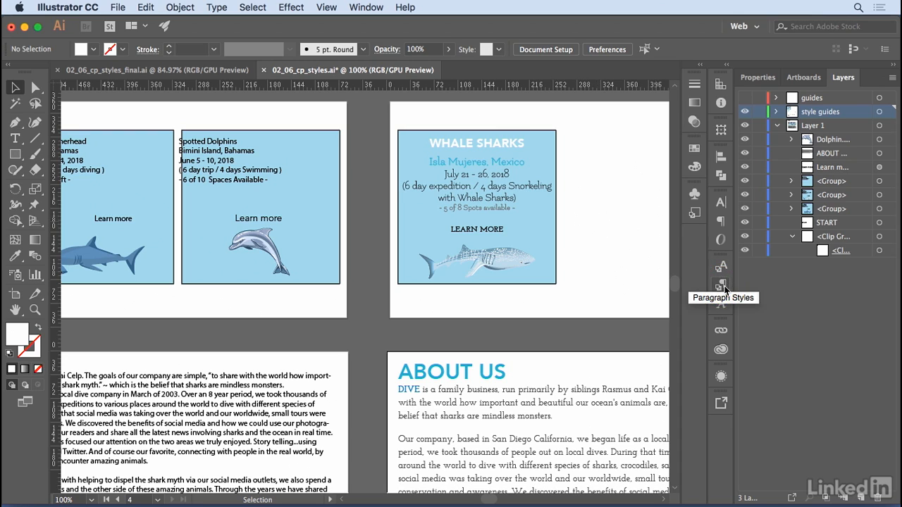
{"action": "left_click", "coordinate": [724, 287]}
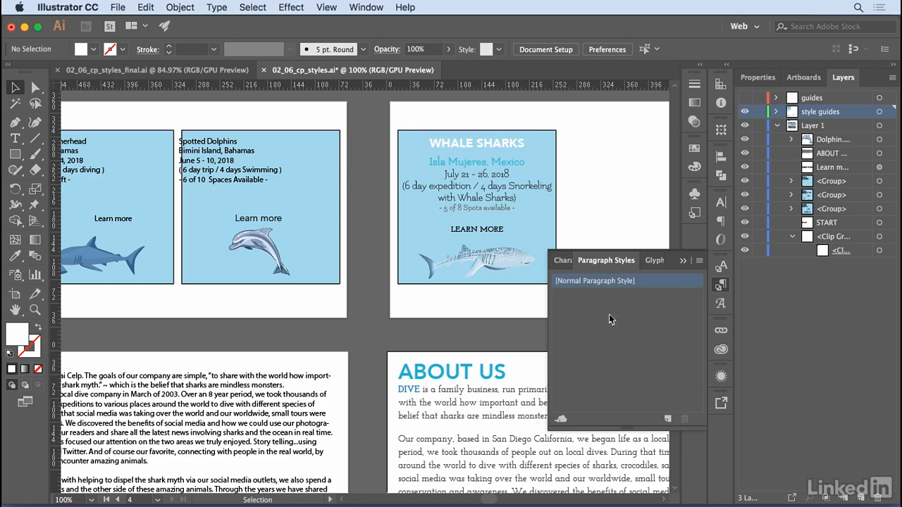
{"action": "left_click", "coordinate": [15, 138]}
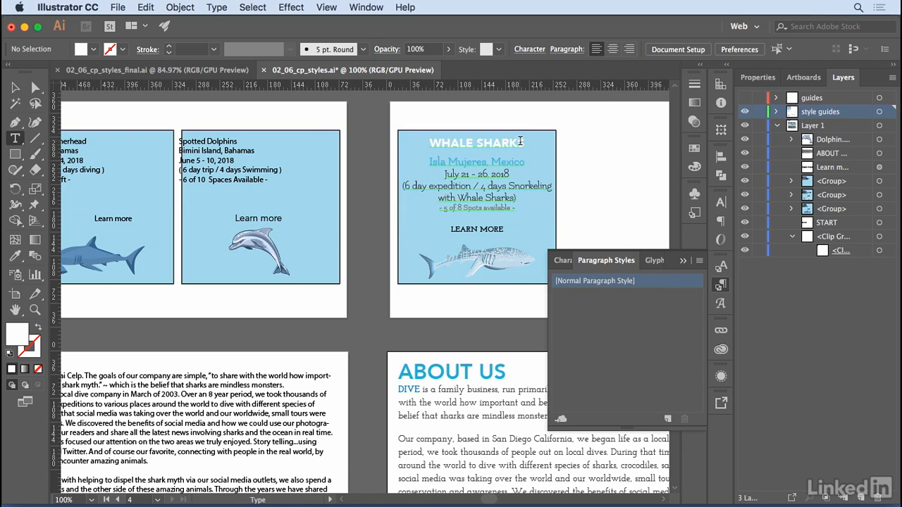
{"action": "left_click_drag", "start_coordinate": [525, 143], "coordinate": [426, 143]}
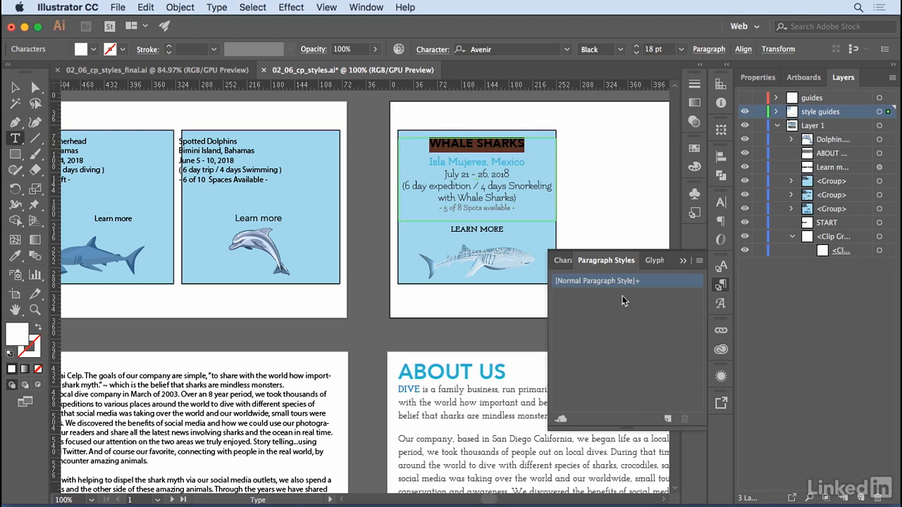
{"action": "left_click", "coordinate": [668, 420]}
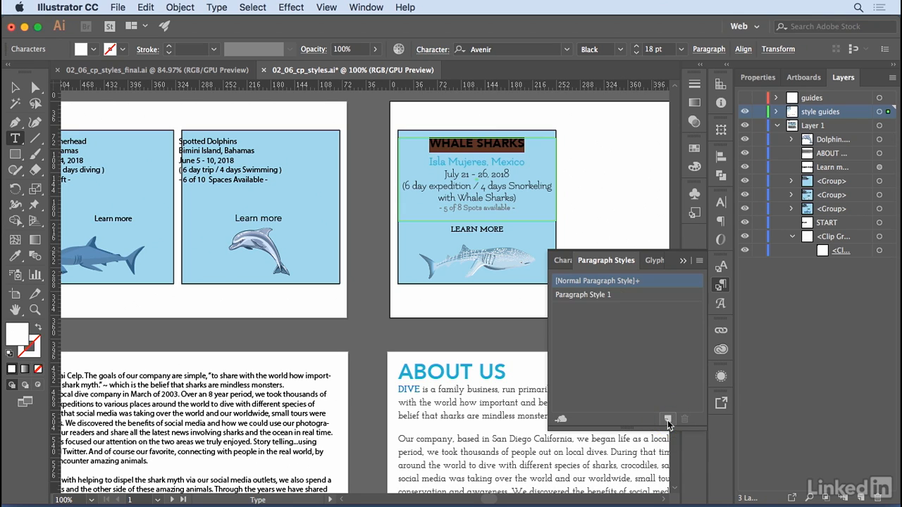
{"action": "left_click", "coordinate": [584, 296]}
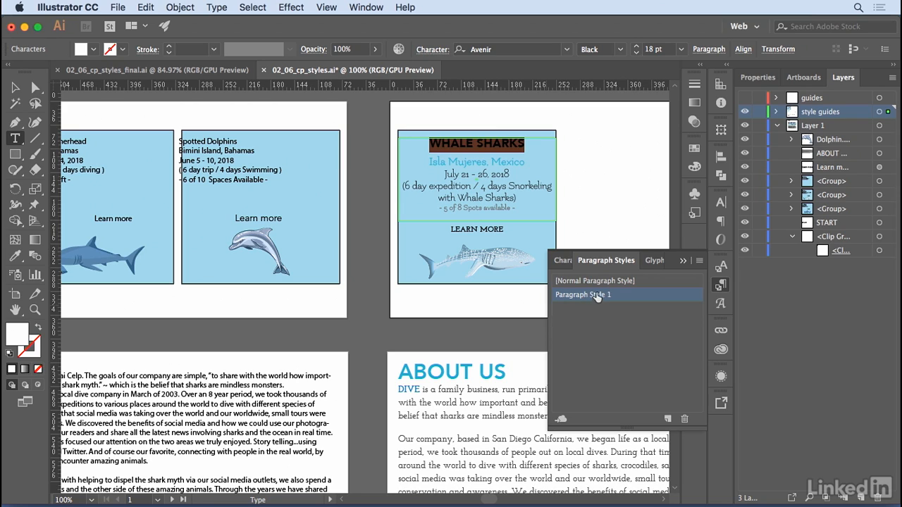
{"action": "double_click", "coordinate": [597, 296]}
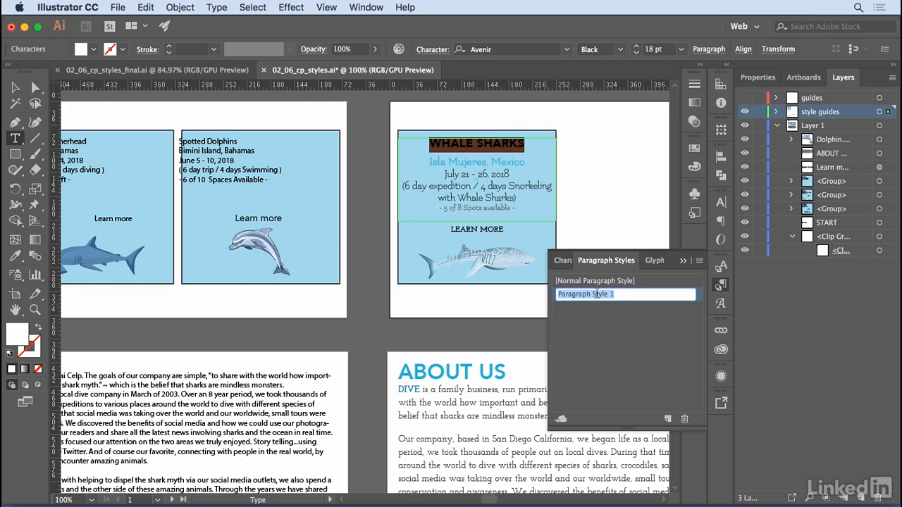
{"action": "type", "text": "h1"}
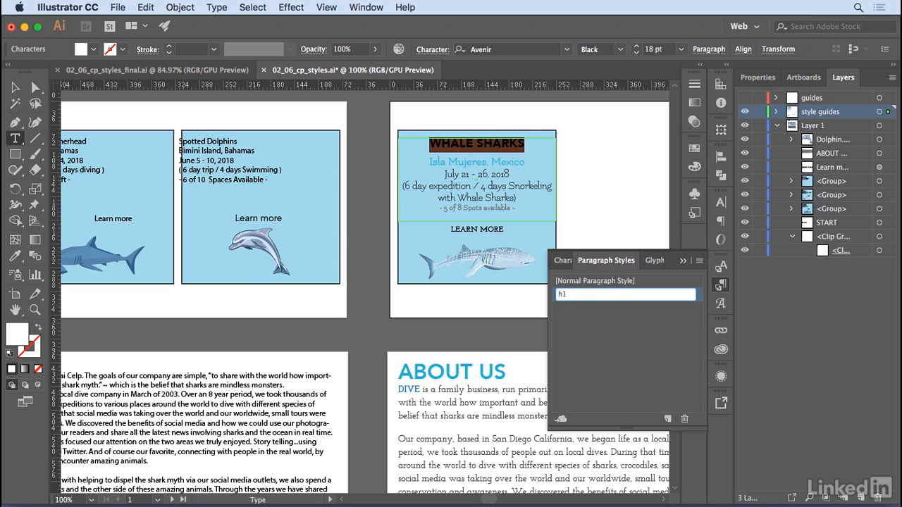
{"action": "type", "text": ".trip"}
{"action": "key", "text": "Return"}
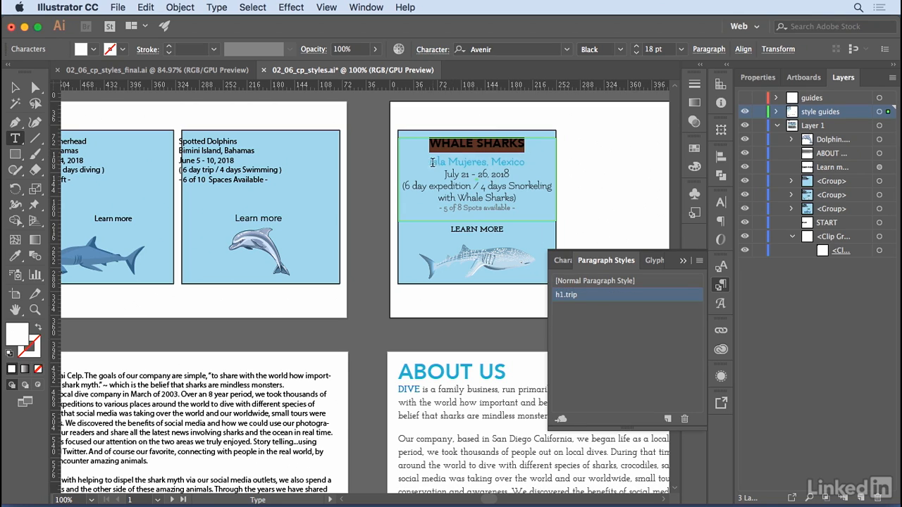
Create a paragraph style named h2.trip from the style guide's "Isla Mujeres, Mexico" line and apply it there.
{"action": "left_click_drag", "start_coordinate": [430, 162], "coordinate": [526, 161]}
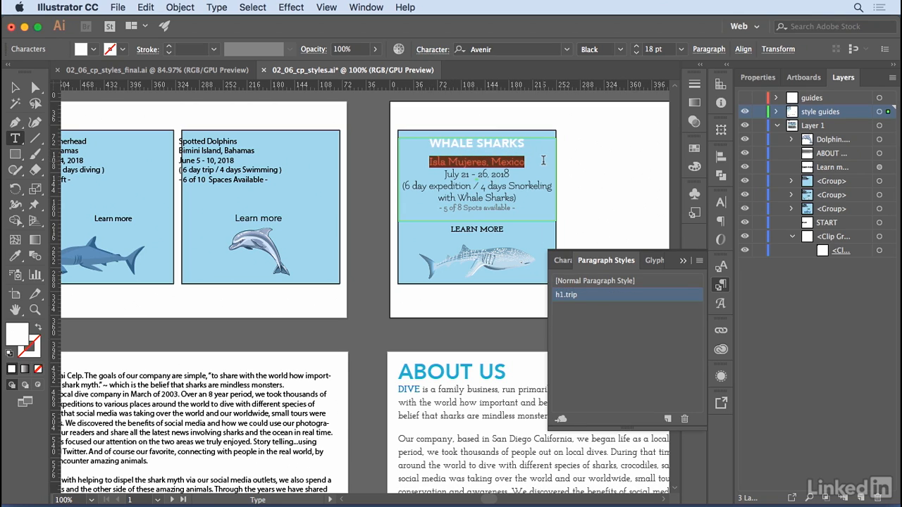
{"action": "left_click", "coordinate": [668, 419]}
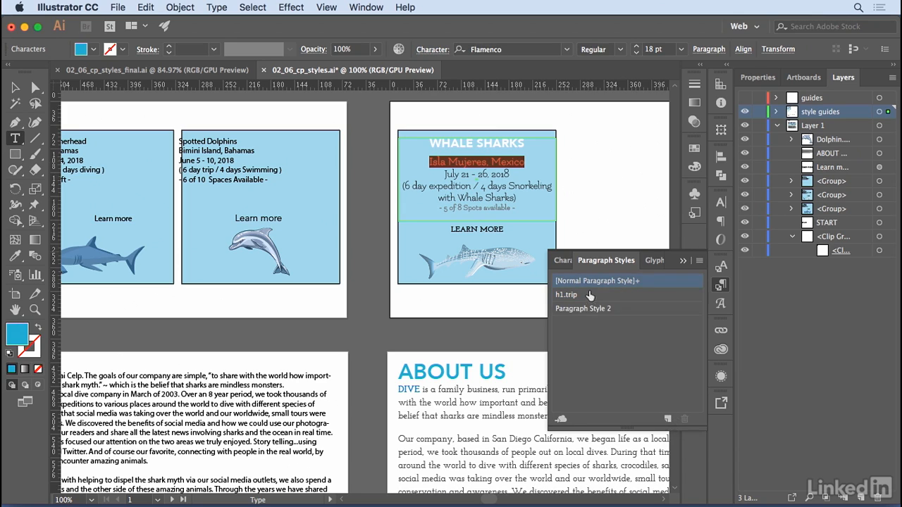
{"action": "double_click", "coordinate": [579, 310]}
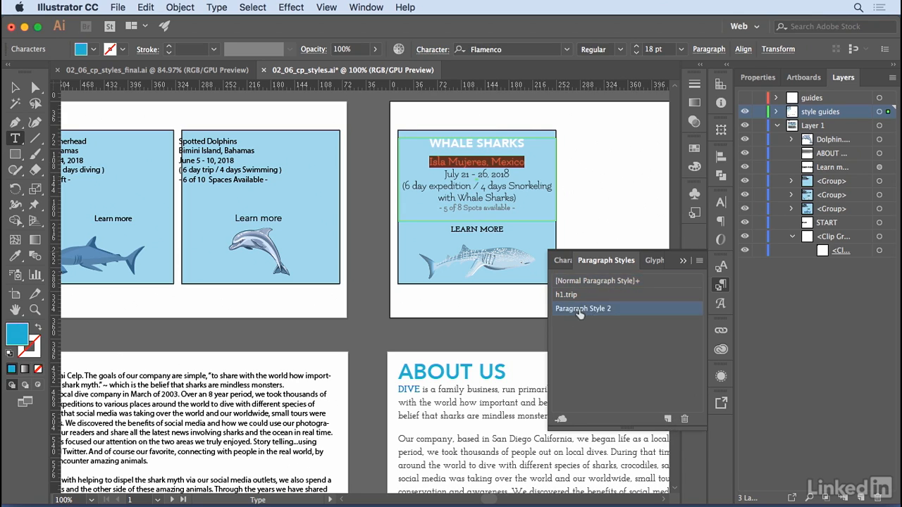
{"action": "type", "text": "h2"}
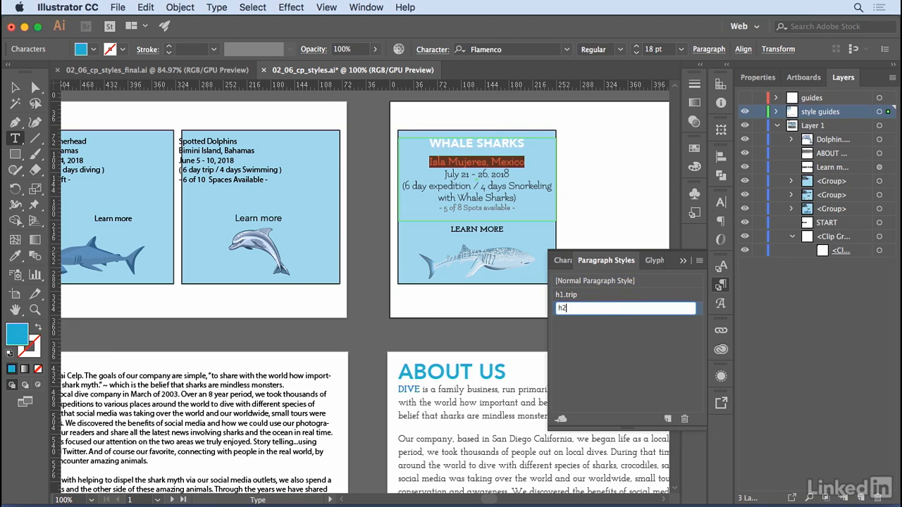
{"action": "type", "text": ".trip"}
{"action": "key", "text": "Return"}
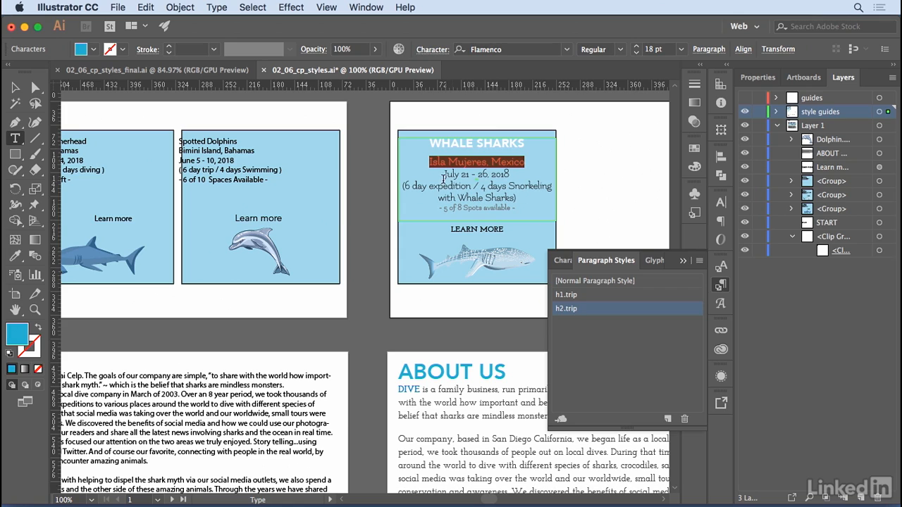
Create a paragraph style named p.trip from the style guide card's date and expedition description lines, then deselect the text.
{"action": "left_click_drag", "start_coordinate": [445, 174], "coordinate": [550, 196]}
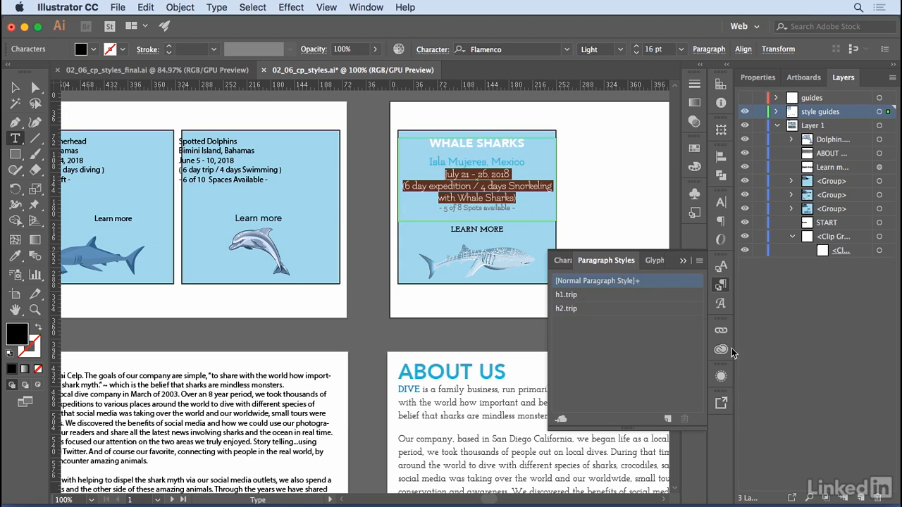
{"action": "left_click", "coordinate": [667, 418]}
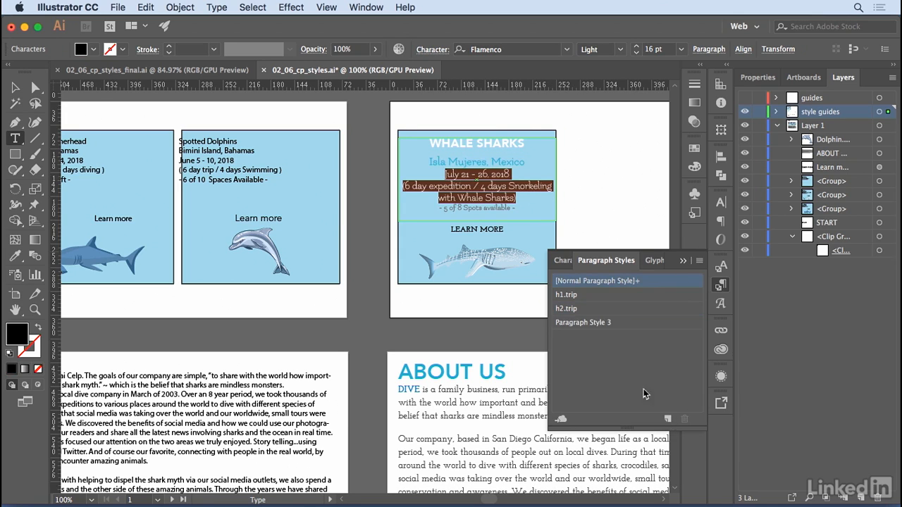
{"action": "double_click", "coordinate": [582, 322]}
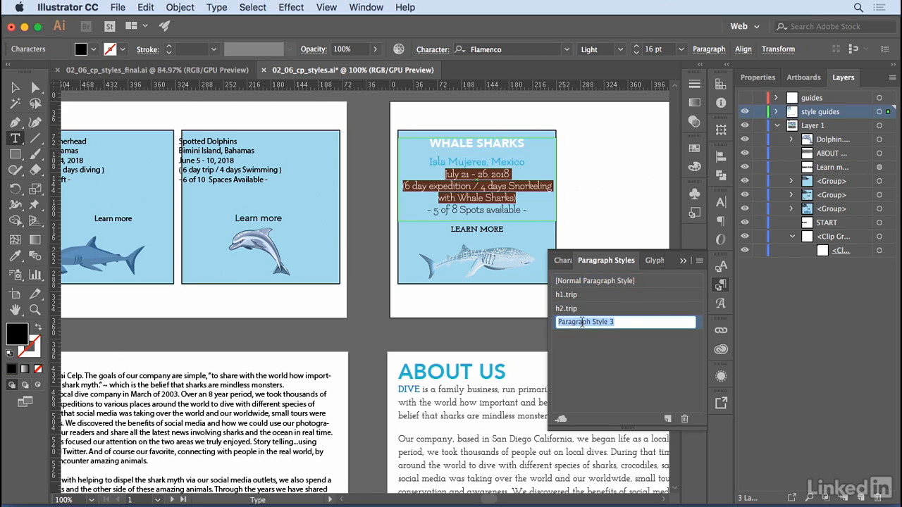
{"action": "type", "text": "p.trip"}
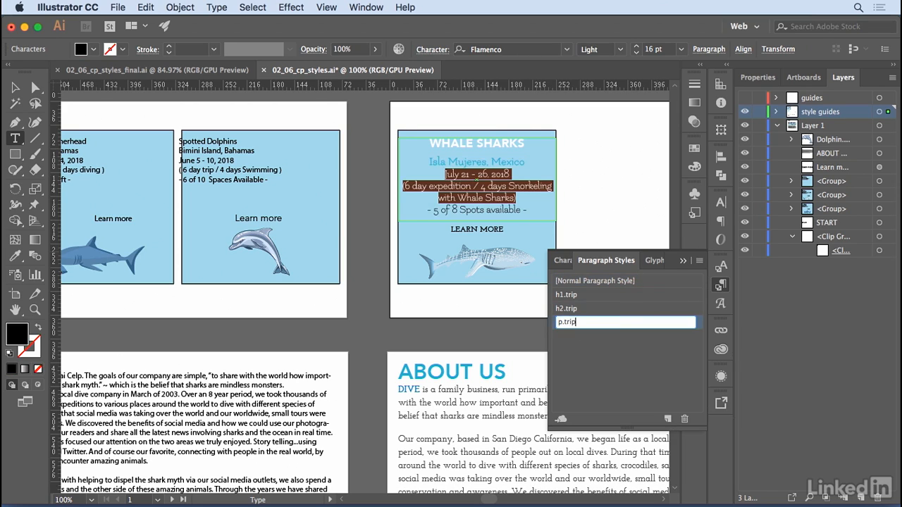
{"action": "key", "text": "Return"}
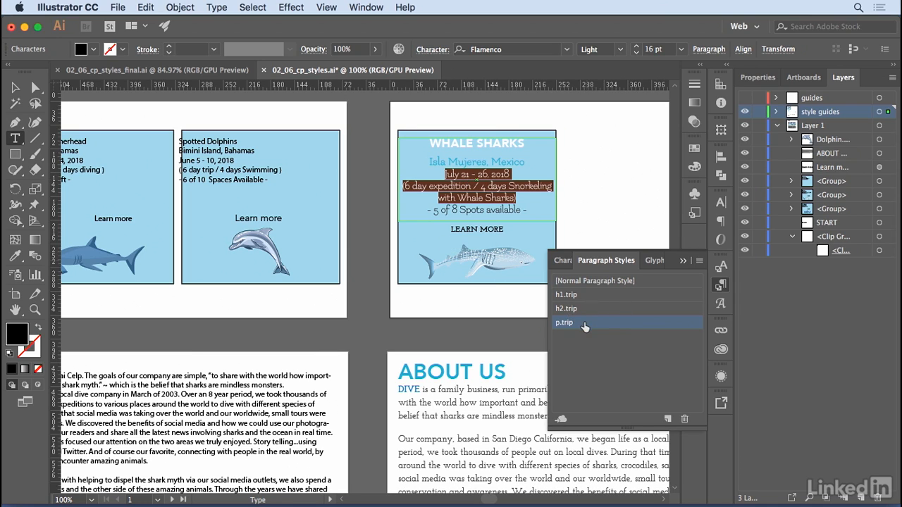
{"action": "left_click", "coordinate": [471, 337]}
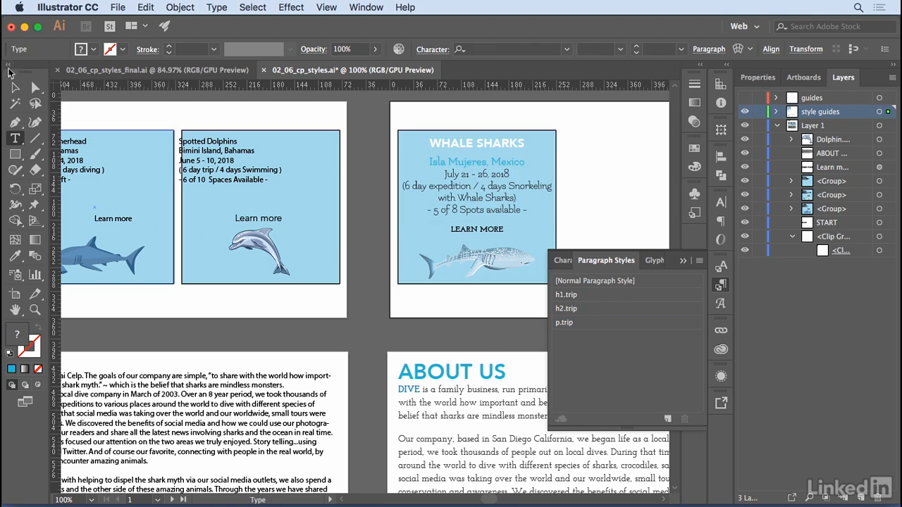
Create a character style named companyName from the word DIVE in the styled ABOUT US text.
{"action": "left_click", "coordinate": [14, 88]}
{"action": "left_click_drag", "start_coordinate": [461, 417], "coordinate": [368, 215]}
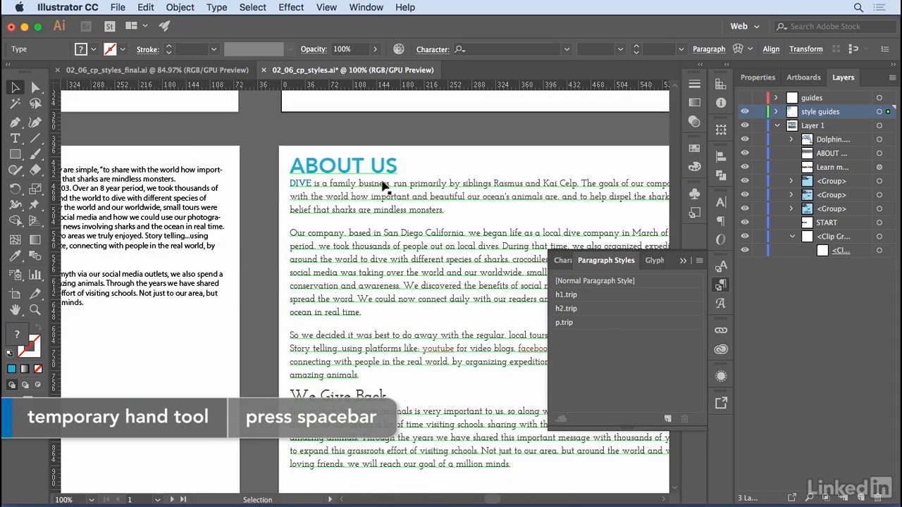
{"action": "left_click_drag", "start_coordinate": [405, 233], "coordinate": [308, 210]}
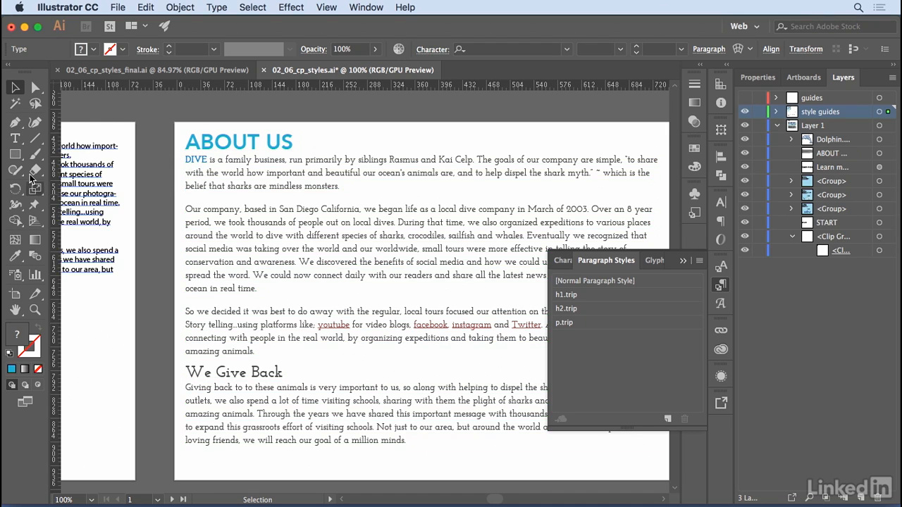
{"action": "left_click", "coordinate": [15, 138]}
{"action": "double_click", "coordinate": [194, 160]}
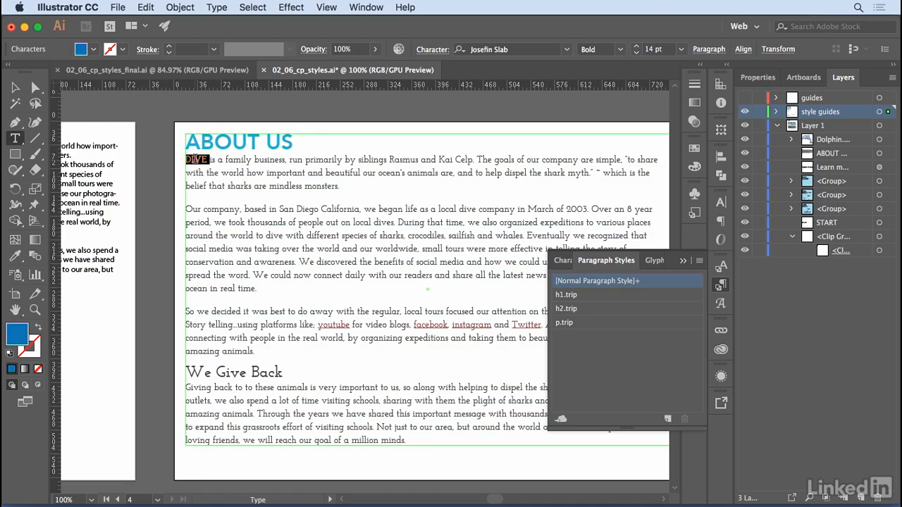
{"action": "left_click", "coordinate": [564, 261]}
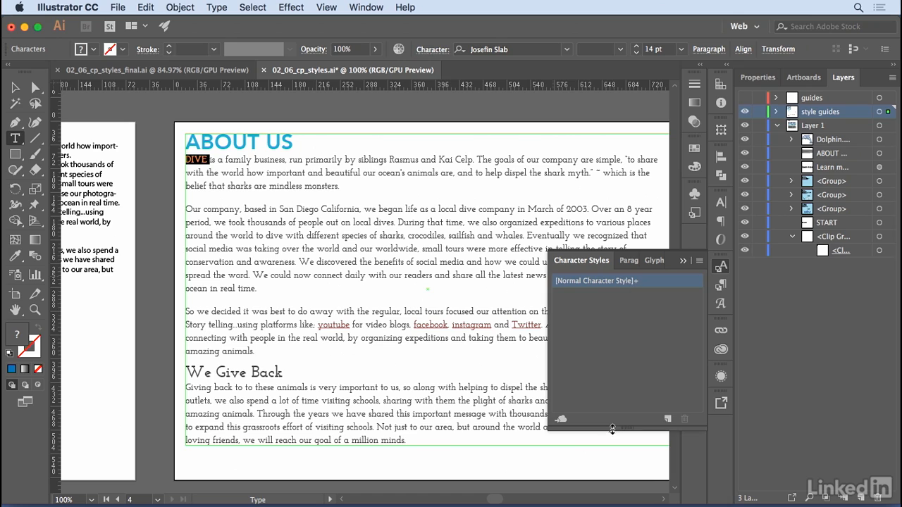
{"action": "left_click", "coordinate": [667, 418]}
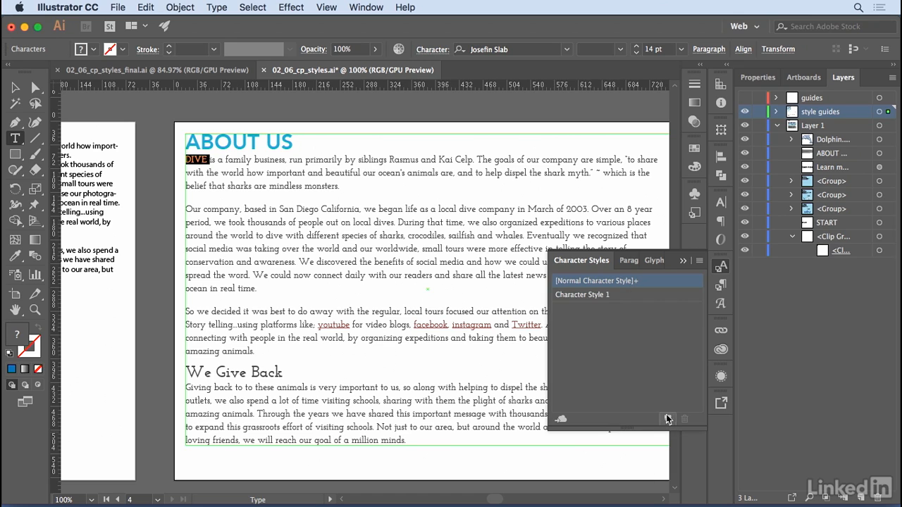
{"action": "double_click", "coordinate": [580, 296]}
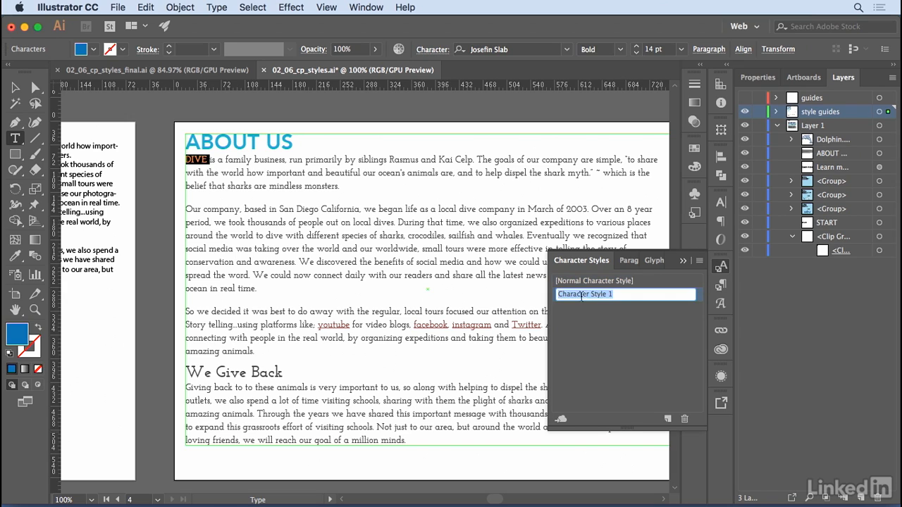
{"action": "type", "text": "companyName"}
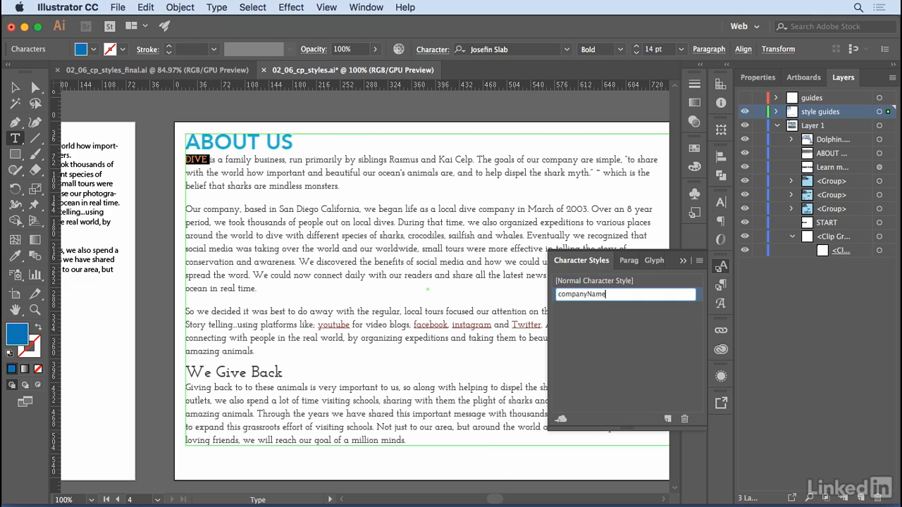
{"action": "key", "text": "Return"}
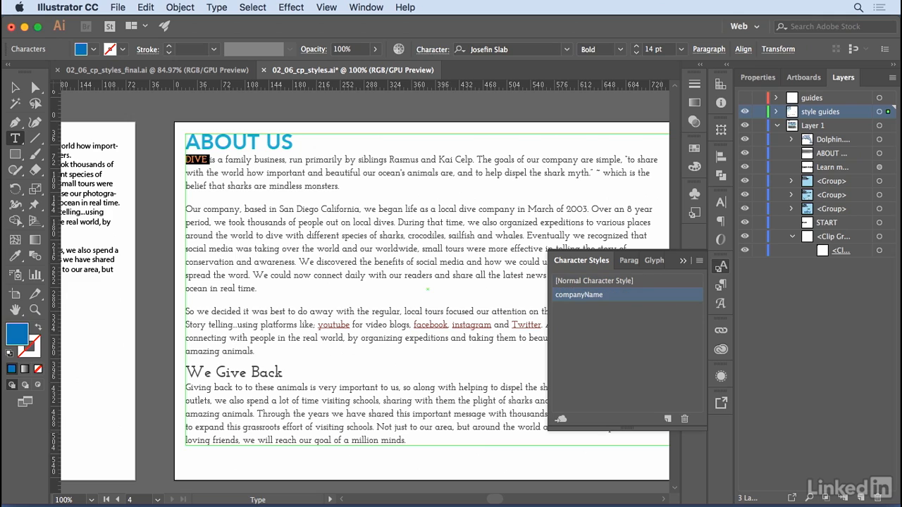
Create a character style named links from the underlined word facebook in the styled ABOUT US text.
{"action": "double_click", "coordinate": [432, 325]}
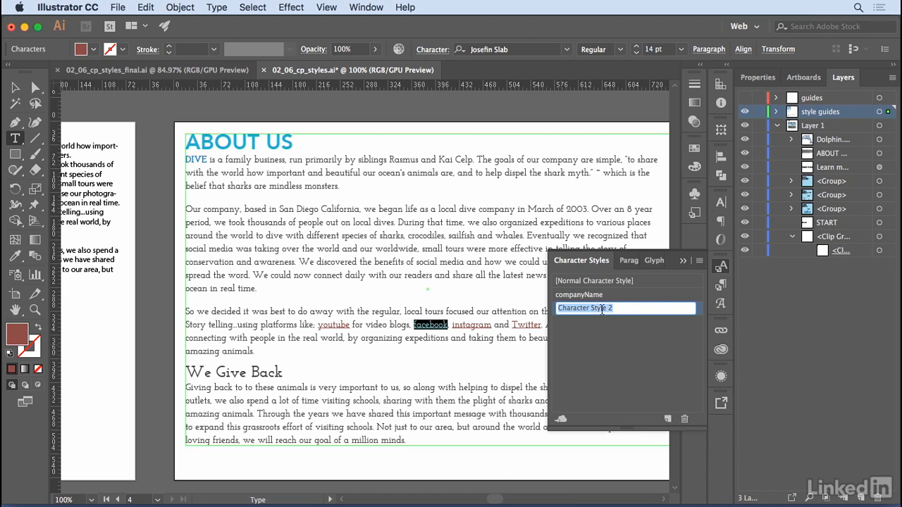
{"action": "type", "text": "links"}
{"action": "key", "text": "Return"}
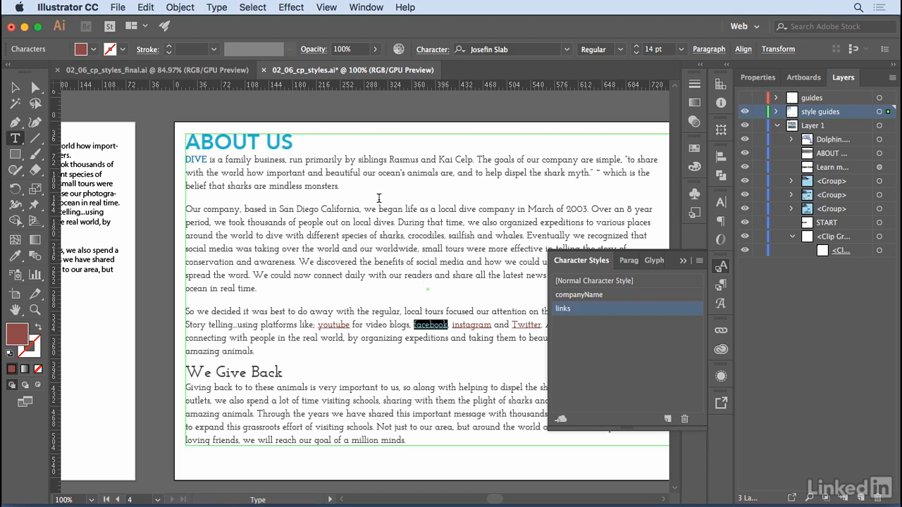
Switch to 02_06_cp_styles_final.ai and apply the h1.trip paragraph style to the unformatted "Spotted Dolphins" card title.
{"action": "left_click", "coordinate": [185, 75]}
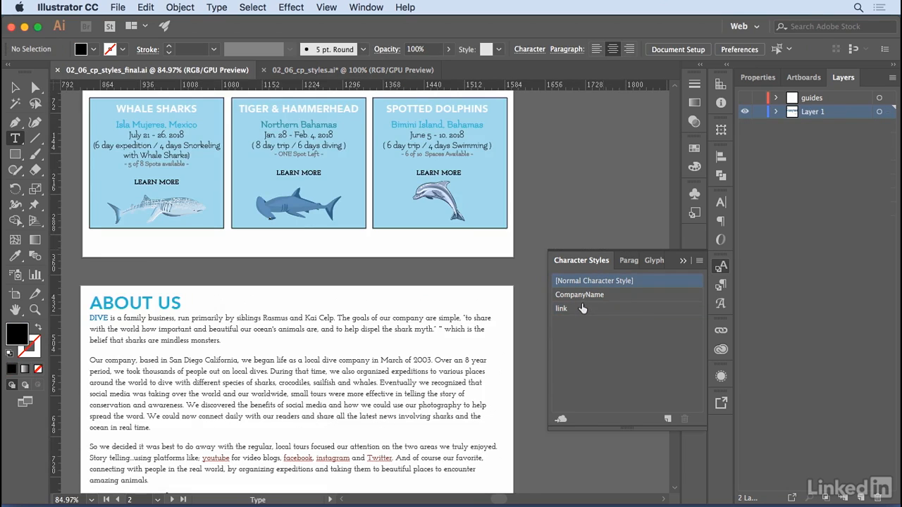
{"action": "left_click", "coordinate": [629, 260]}
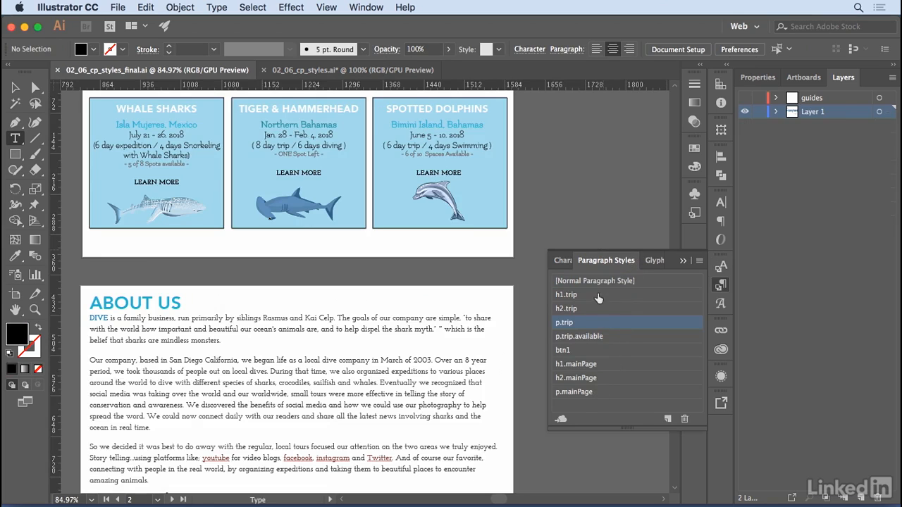
{"action": "left_click_drag", "start_coordinate": [252, 282], "coordinate": [572, 275]}
{"action": "left_click_drag", "start_coordinate": [359, 265], "coordinate": [504, 269]}
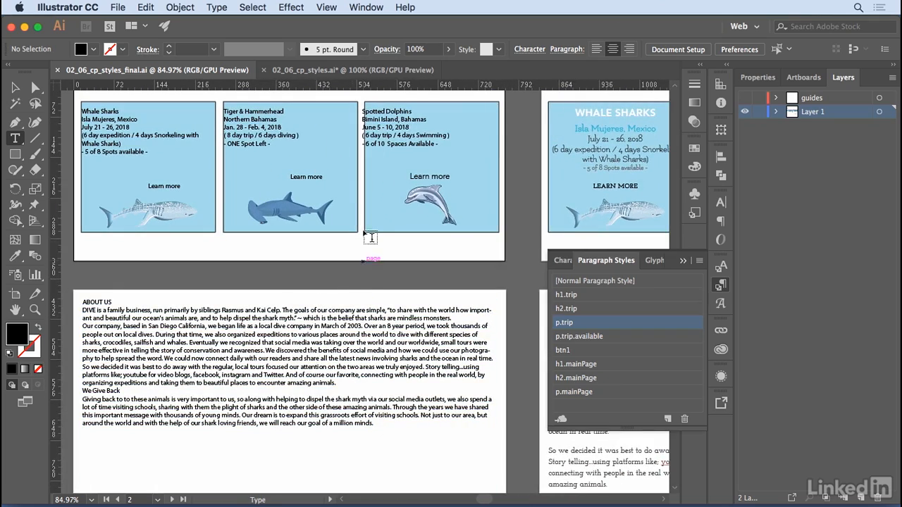
{"action": "left_click", "coordinate": [395, 111]}
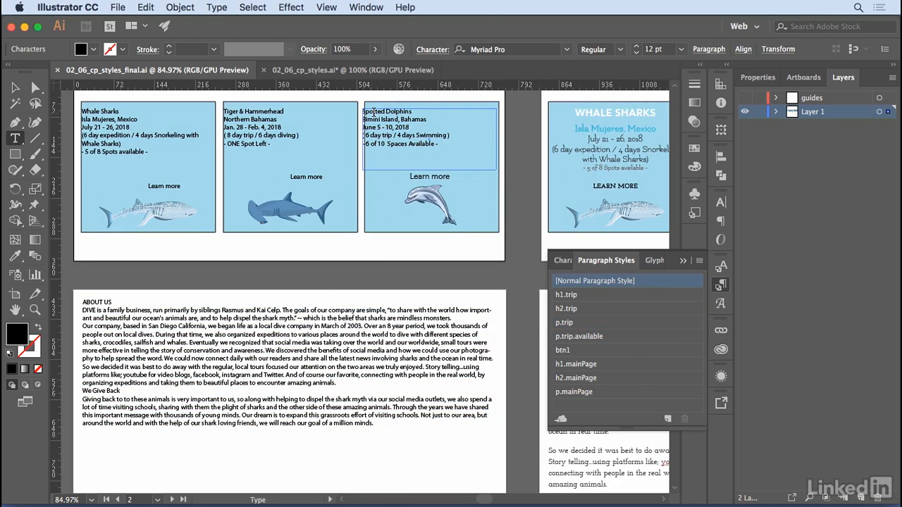
{"action": "left_click", "coordinate": [570, 294]}
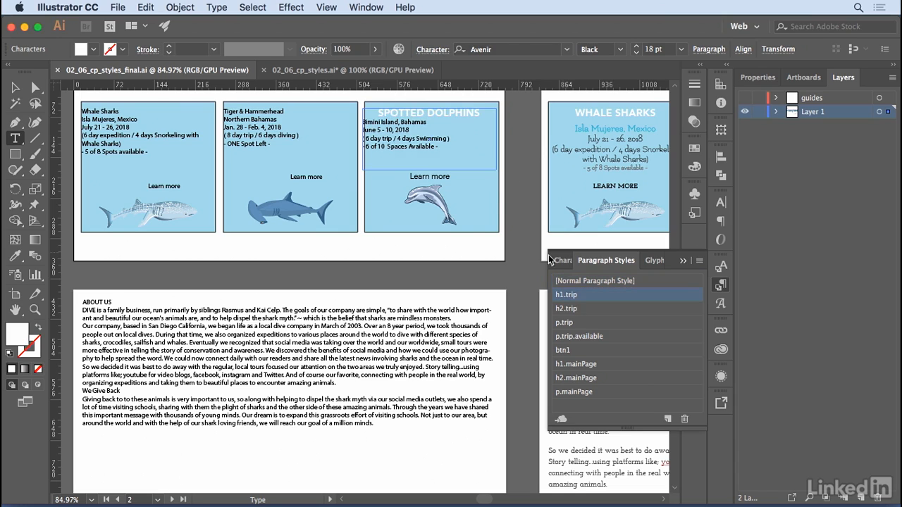
Apply the h2.trip paragraph style to the dolphin card's "Bimini Island, Bahamas" line and p.trip to its date and trip-length lines.
{"action": "left_click", "coordinate": [433, 119]}
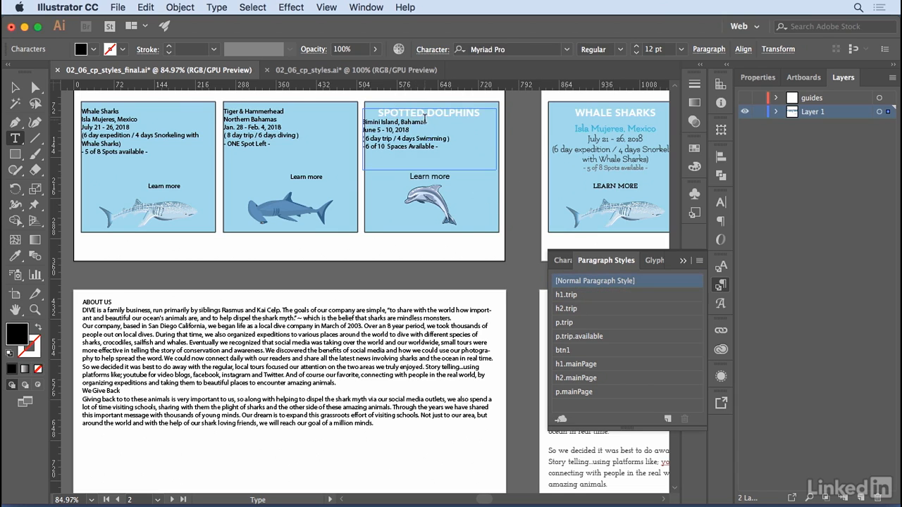
{"action": "left_click", "coordinate": [571, 307]}
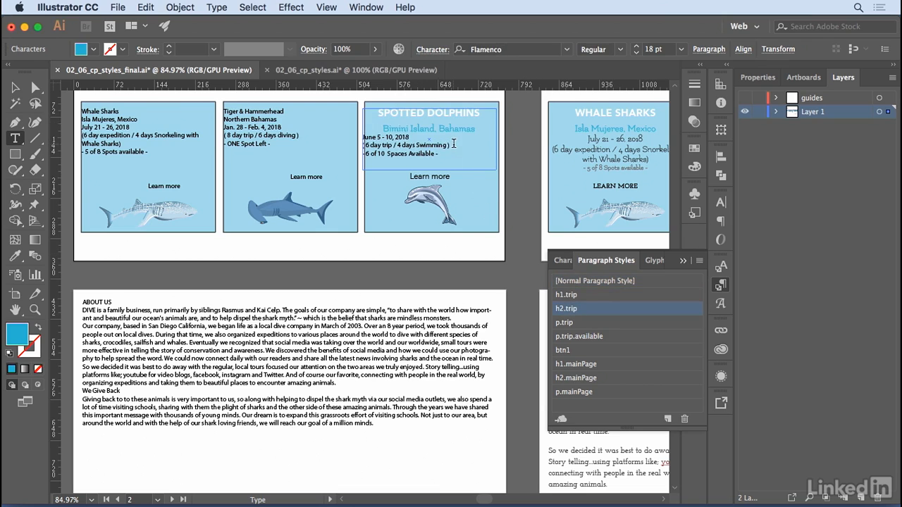
{"action": "left_click_drag", "start_coordinate": [451, 145], "coordinate": [354, 138]}
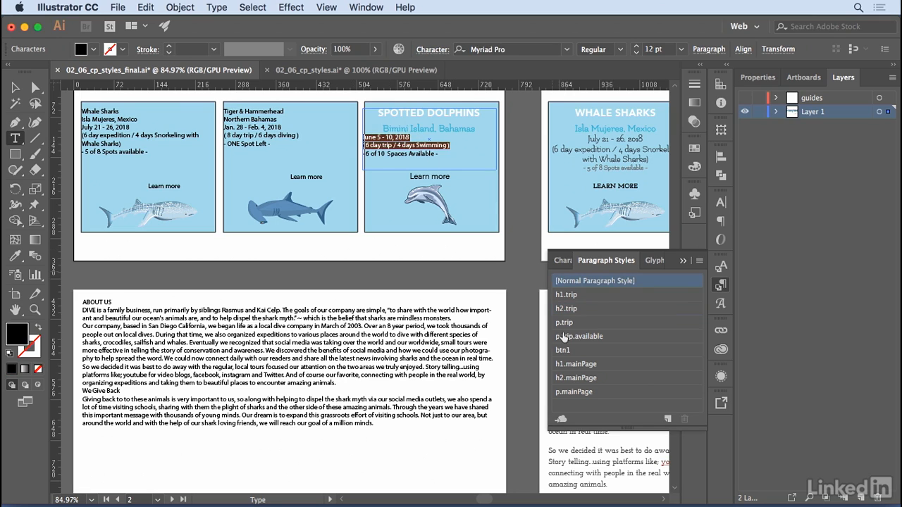
{"action": "left_click", "coordinate": [564, 322]}
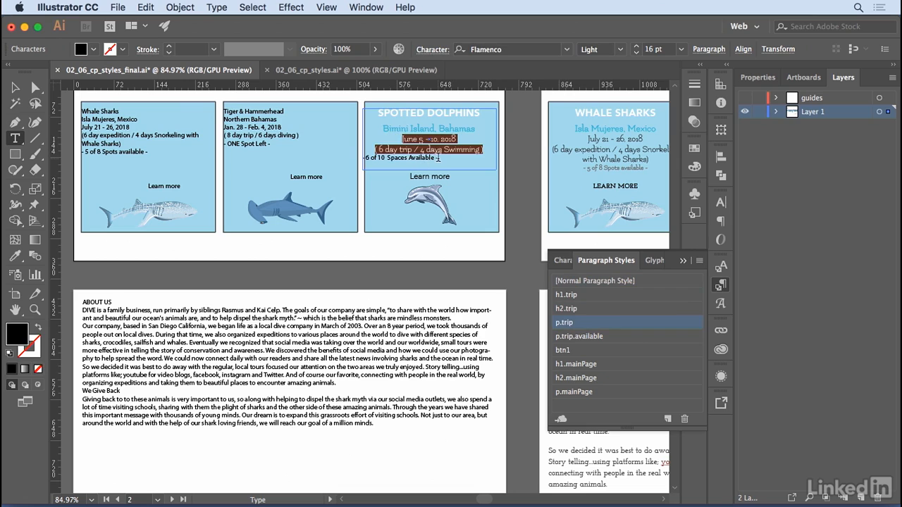
Apply the p.trip.available paragraph style to the dolphin card's spaces-available line and btn1 to its "Learn more" text.
{"action": "left_click", "coordinate": [448, 157]}
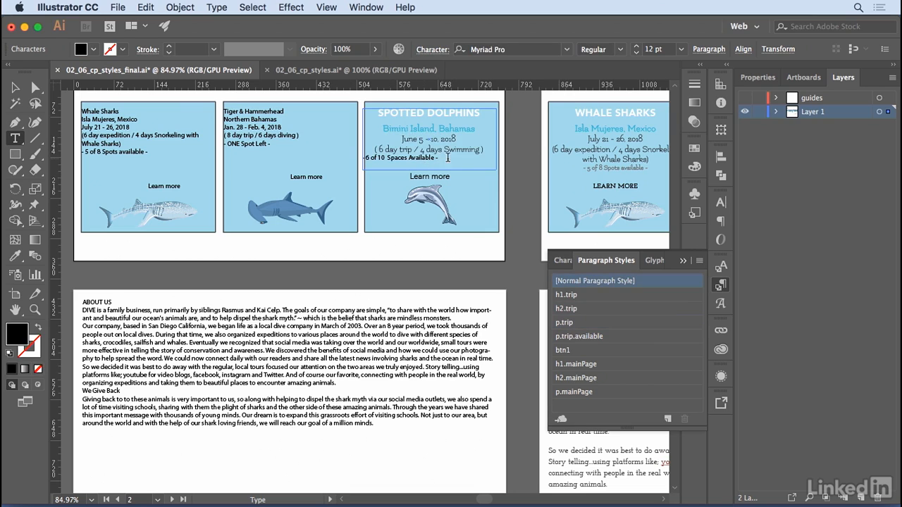
{"action": "left_click", "coordinate": [578, 337]}
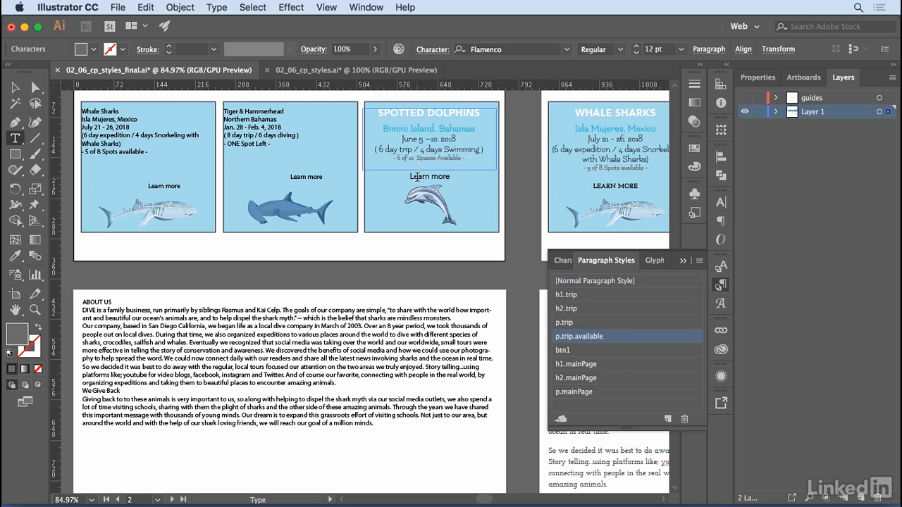
{"action": "left_click", "coordinate": [417, 176]}
{"action": "left_click", "coordinate": [564, 350]}
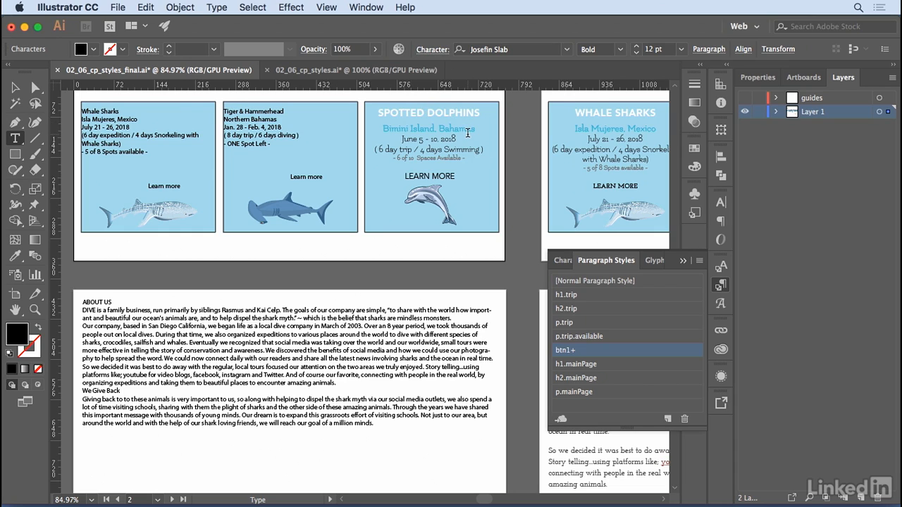
Apply the h1.mainPage paragraph style to the ABOUT US heading and p.mainPage to the paragraph beginning with DIVE.
{"action": "left_click", "coordinate": [94, 302]}
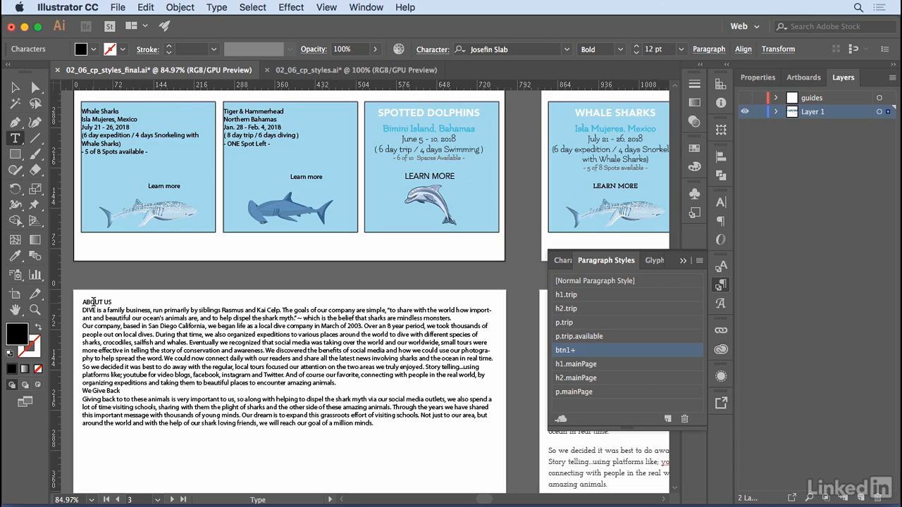
{"action": "left_click", "coordinate": [575, 364]}
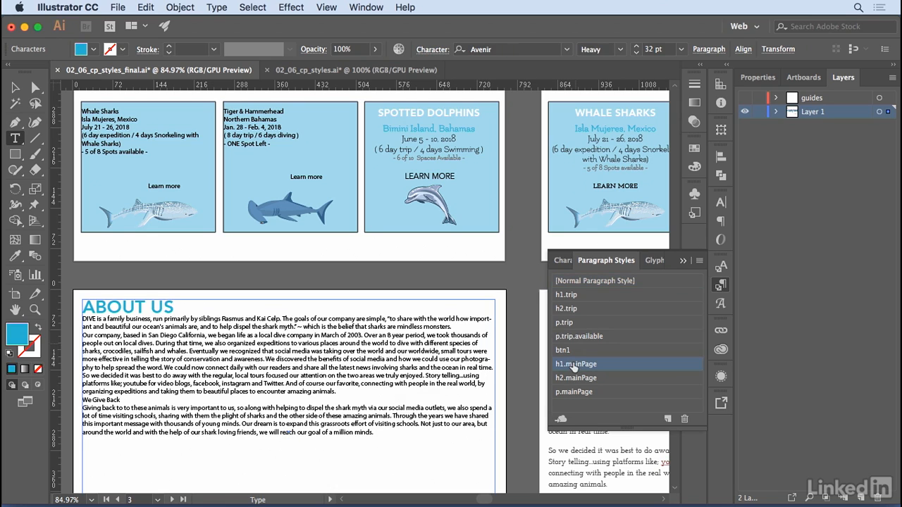
{"action": "left_click", "coordinate": [92, 322]}
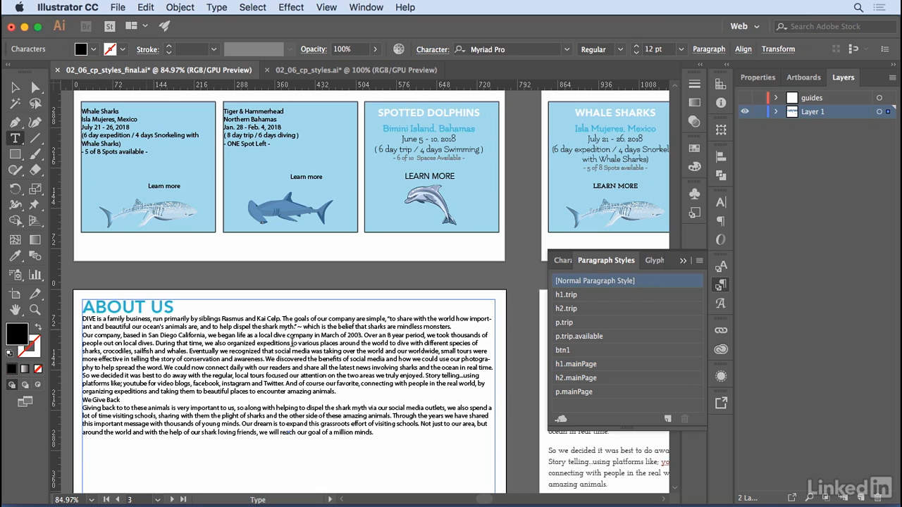
{"action": "left_click", "coordinate": [572, 393]}
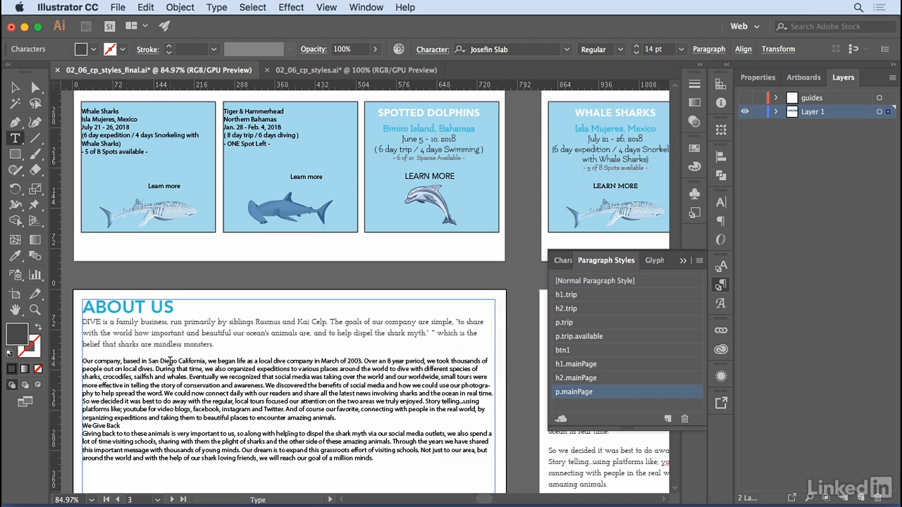
Apply the p.mainPage paragraph style to all About Us text from "Our company" through the last paragraph.
{"action": "left_click_drag", "start_coordinate": [168, 361], "coordinate": [227, 451]}
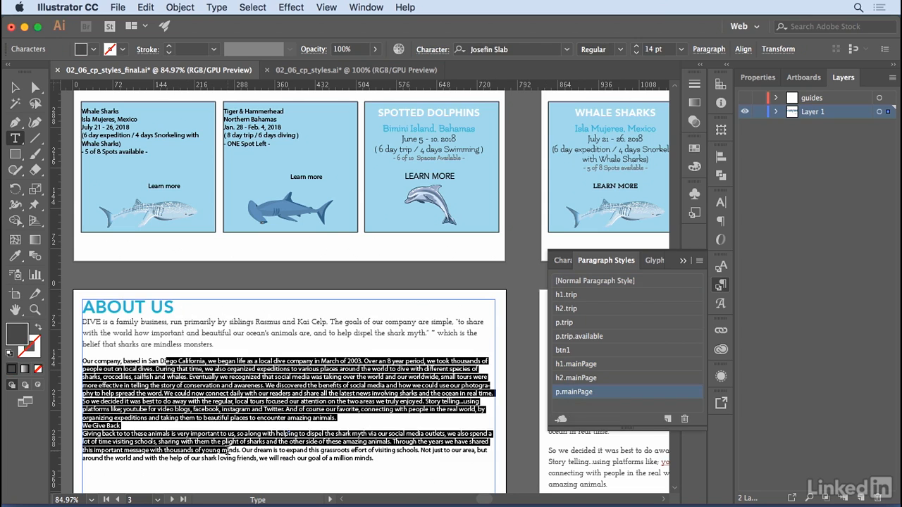
{"action": "left_click", "coordinate": [580, 391]}
{"action": "scroll", "coordinate": [374, 409], "scroll_direction": "down", "scroll_amount": 5}
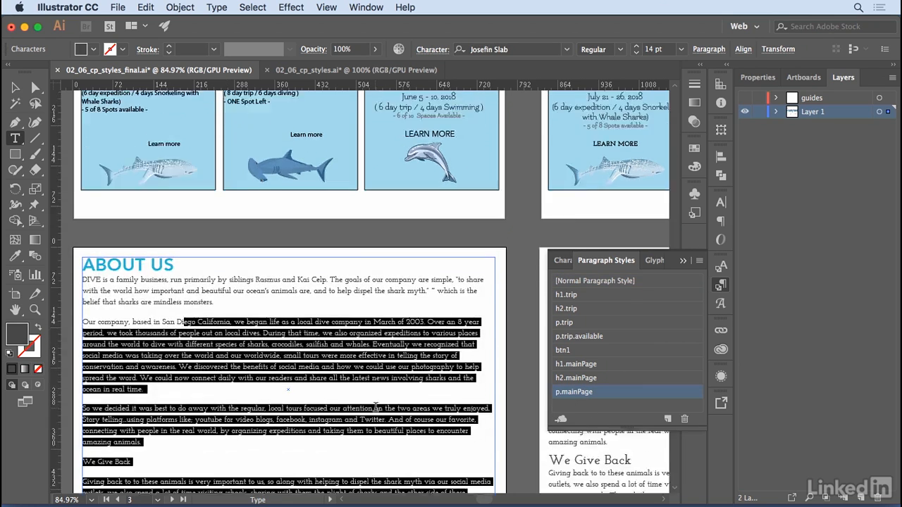
{"action": "scroll", "coordinate": [381, 416], "scroll_direction": "up", "scroll_amount": 2}
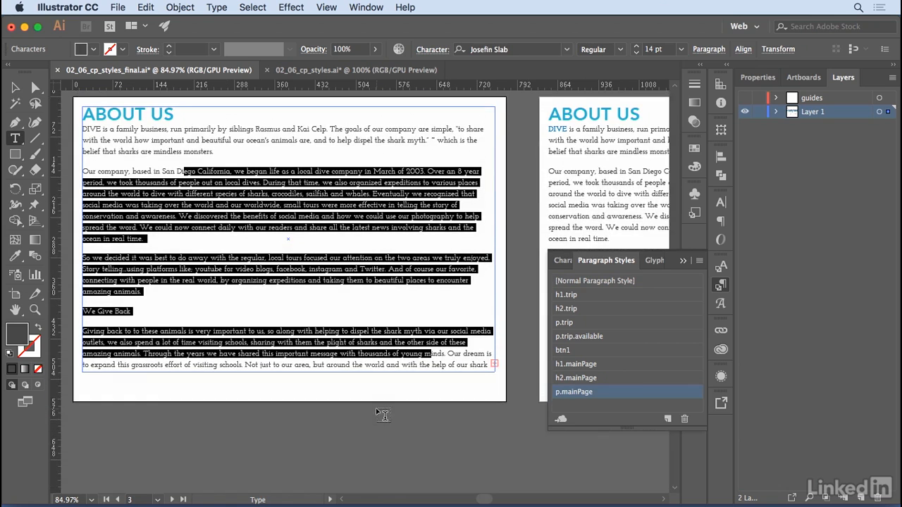
Apply the h2.mainPage paragraph style to the "We Give Back" subheading.
{"action": "left_click_drag", "start_coordinate": [132, 316], "coordinate": [60, 320]}
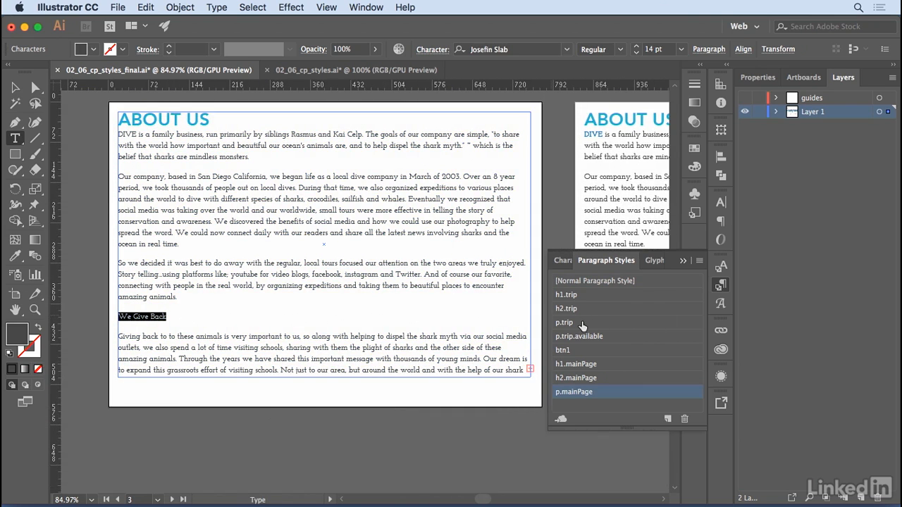
{"action": "left_click", "coordinate": [579, 378]}
{"action": "left_click", "coordinate": [223, 319]}
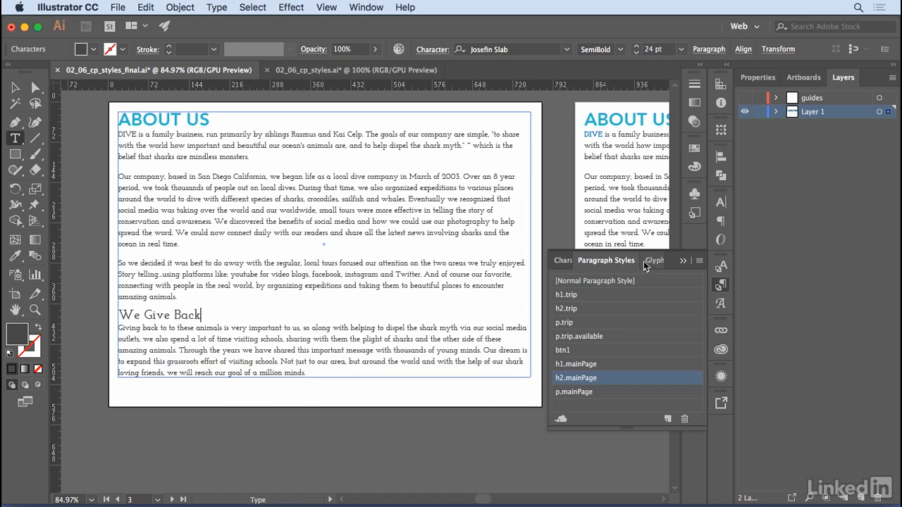
Apply the CompanyName character style to the word DIVE in the first About Us paragraph.
{"action": "left_click", "coordinate": [565, 268]}
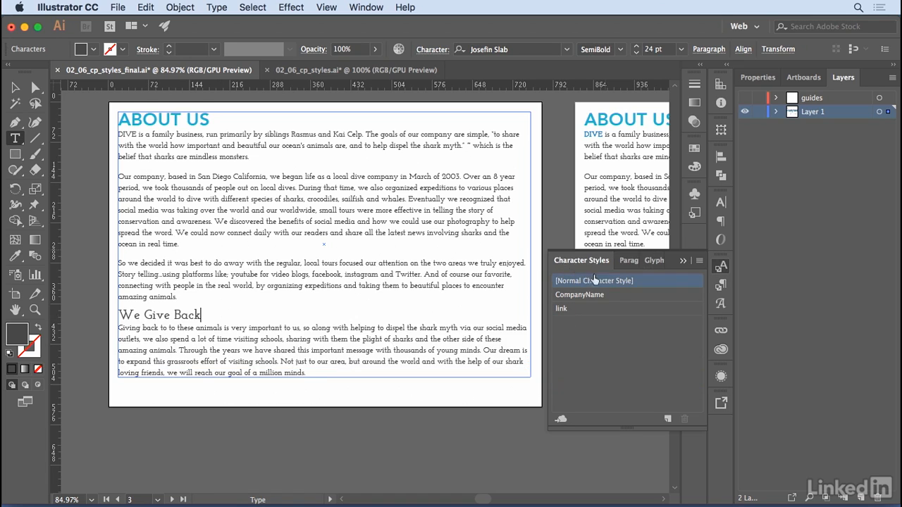
{"action": "double_click", "coordinate": [126, 134]}
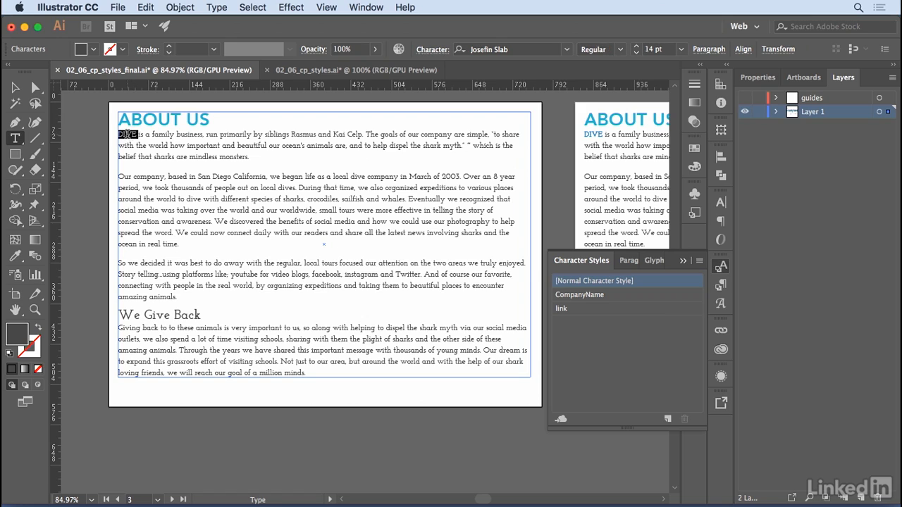
{"action": "left_click", "coordinate": [594, 296]}
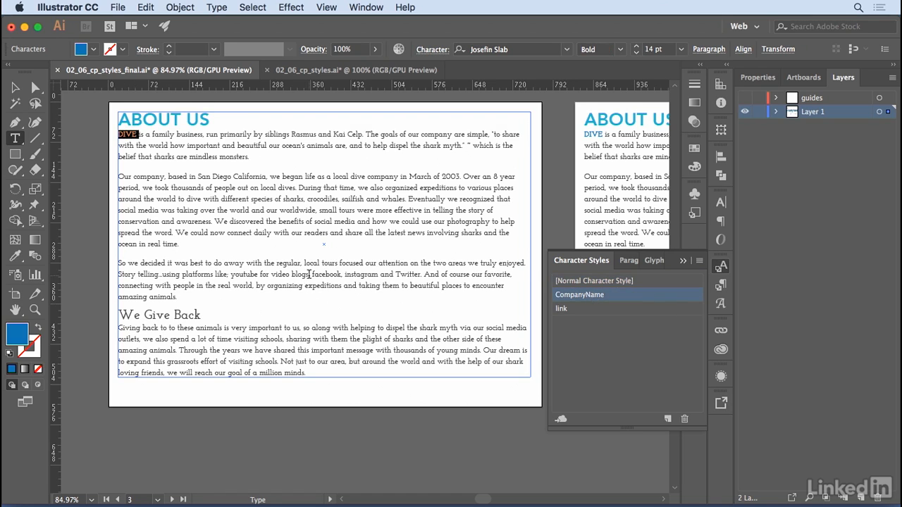
Apply the link character style to the words facebook, instagram, Twitter and youtube in the About Us text.
{"action": "double_click", "coordinate": [327, 274]}
{"action": "left_click", "coordinate": [578, 308]}
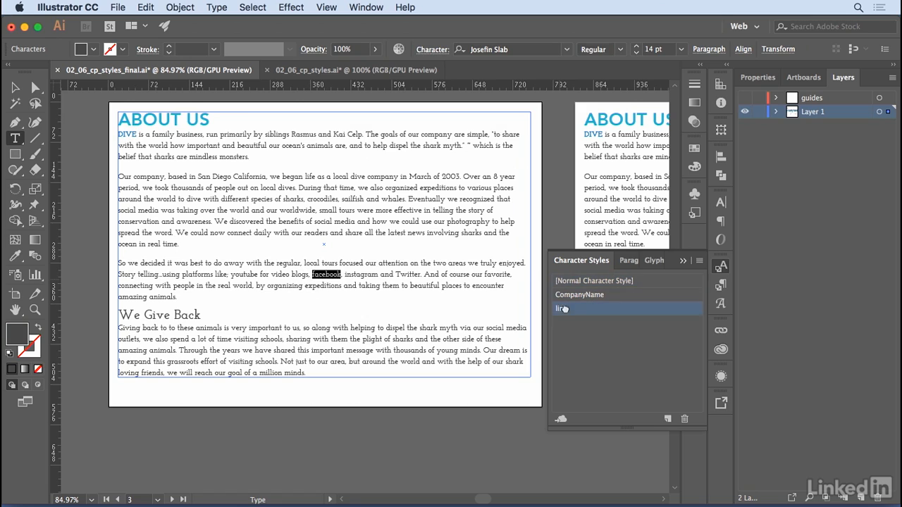
{"action": "left_click", "coordinate": [371, 274]}
{"action": "double_click", "coordinate": [371, 274]}
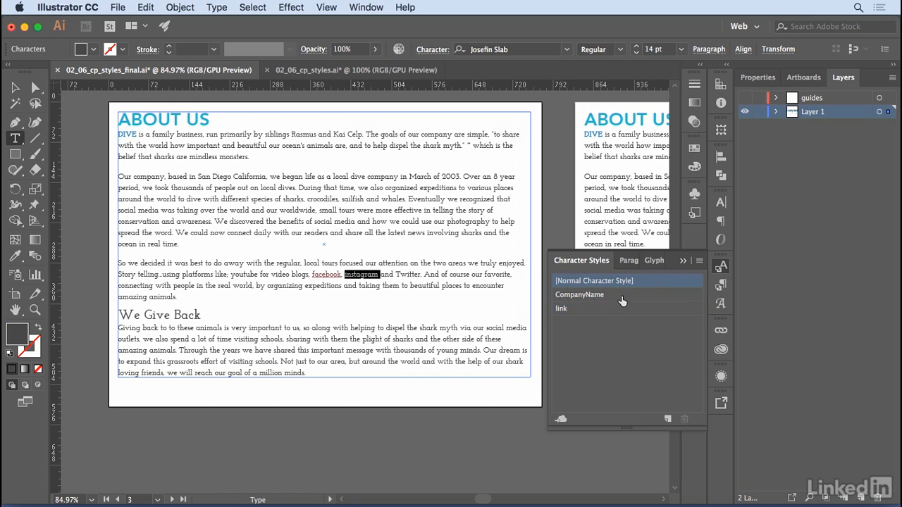
{"action": "left_click", "coordinate": [565, 309]}
{"action": "double_click", "coordinate": [408, 274]}
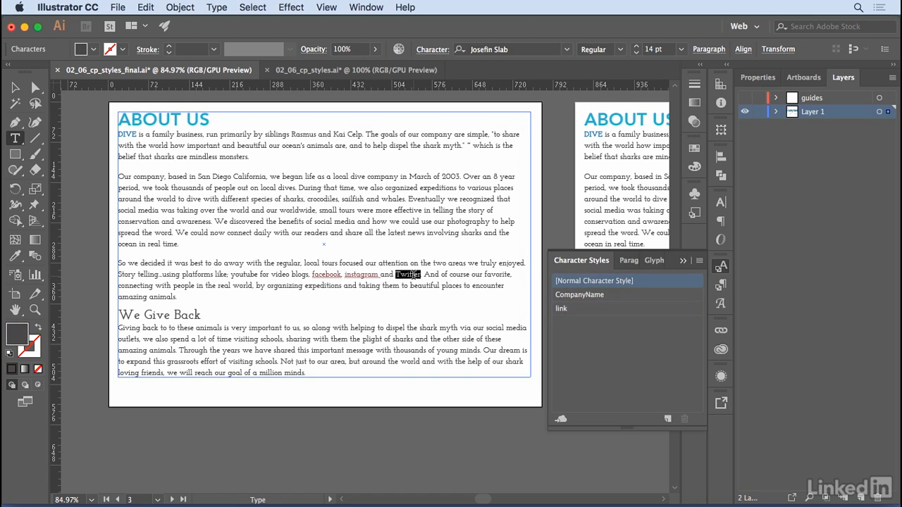
{"action": "left_click", "coordinate": [562, 310]}
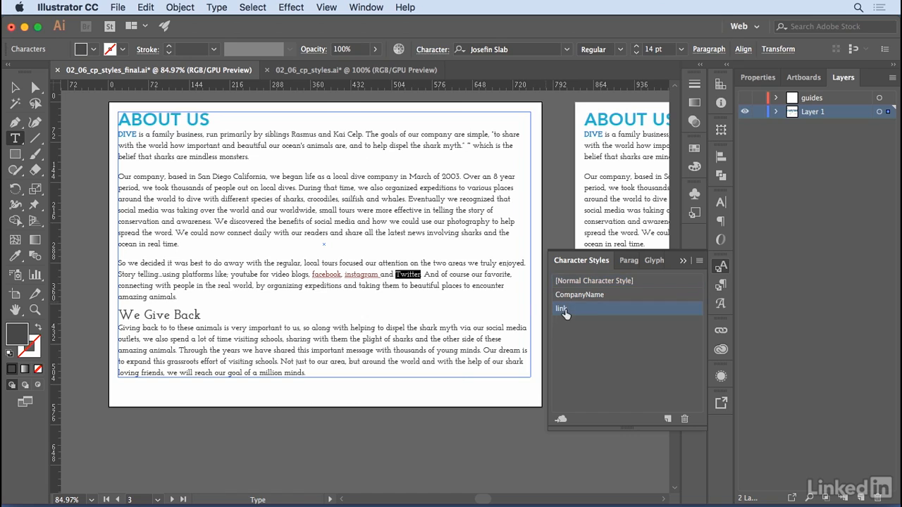
{"action": "double_click", "coordinate": [245, 274]}
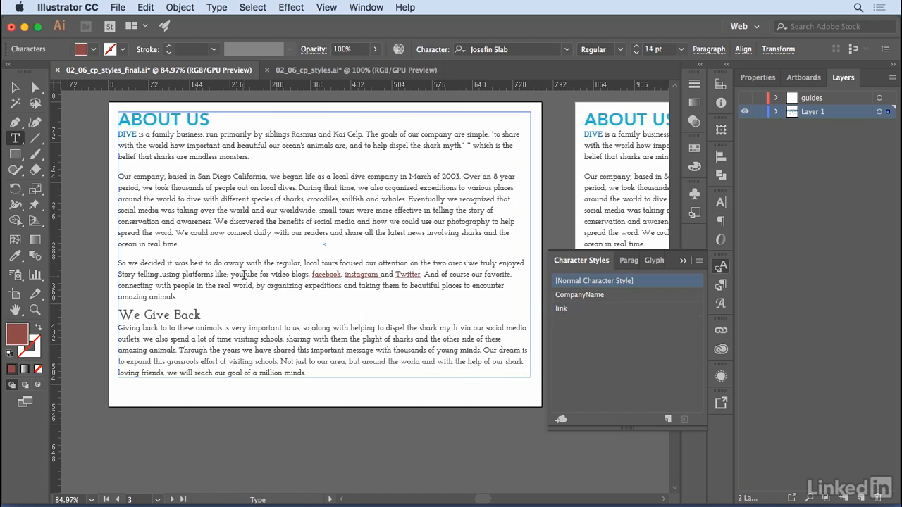
{"action": "left_click", "coordinate": [562, 310]}
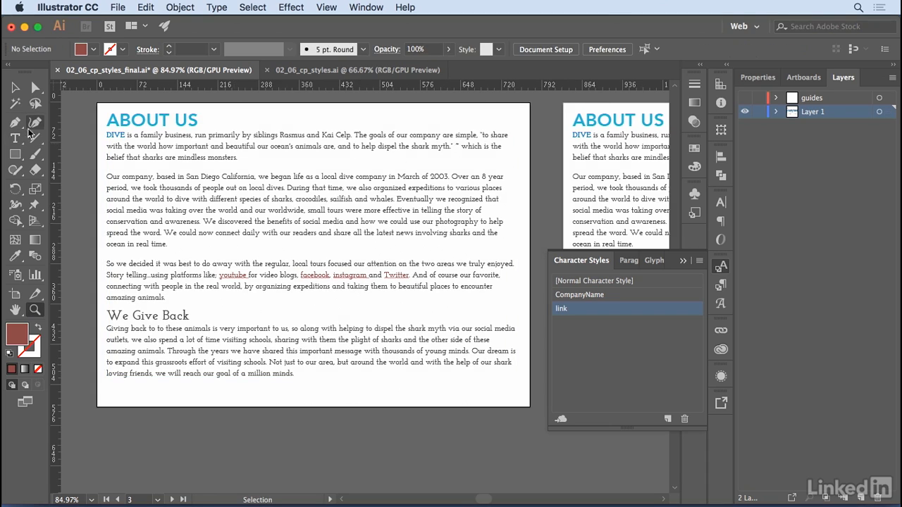
Override the link style on the word facebook in the About Us text by setting its font style to Italic.
{"action": "left_click", "coordinate": [15, 138]}
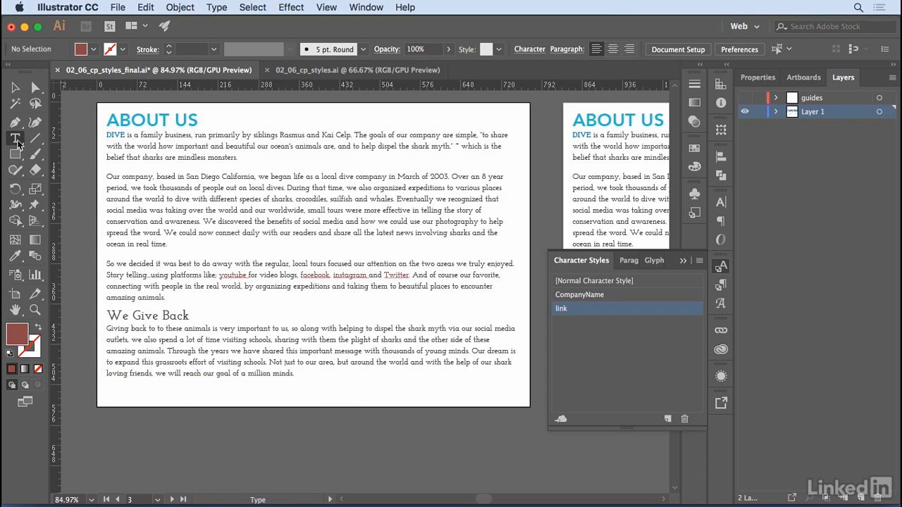
{"action": "double_click", "coordinate": [305, 275]}
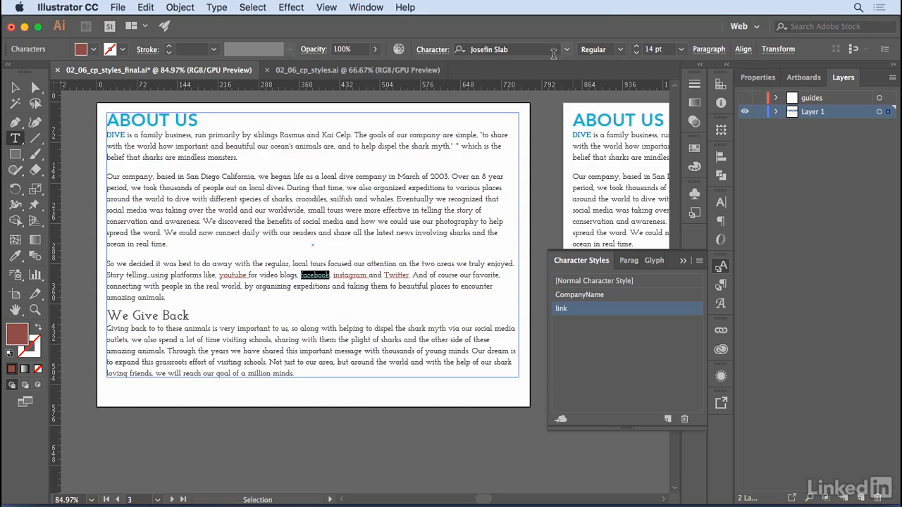
{"action": "left_click", "coordinate": [622, 53]}
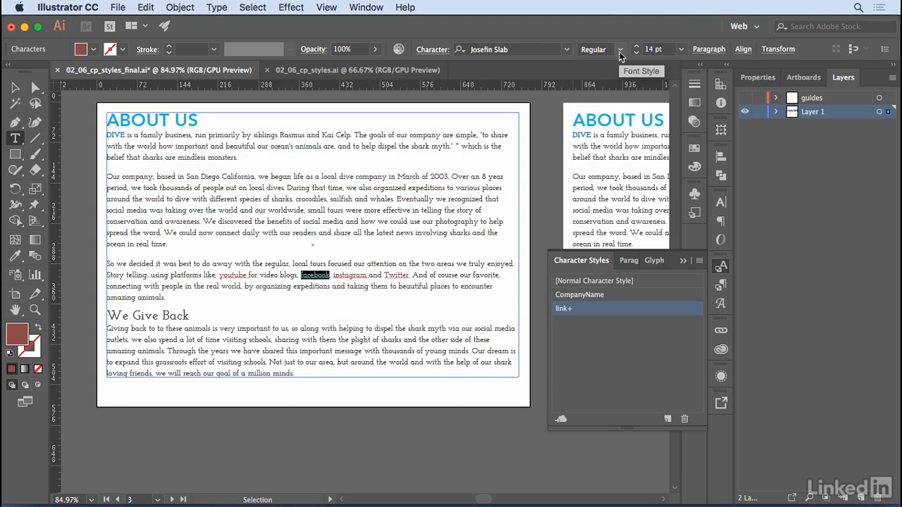
{"action": "left_click", "coordinate": [620, 52]}
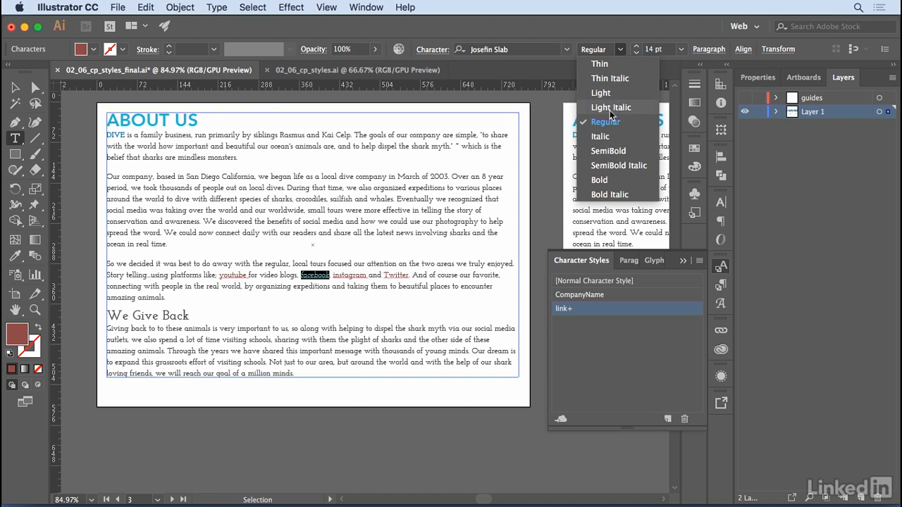
{"action": "left_click", "coordinate": [603, 137]}
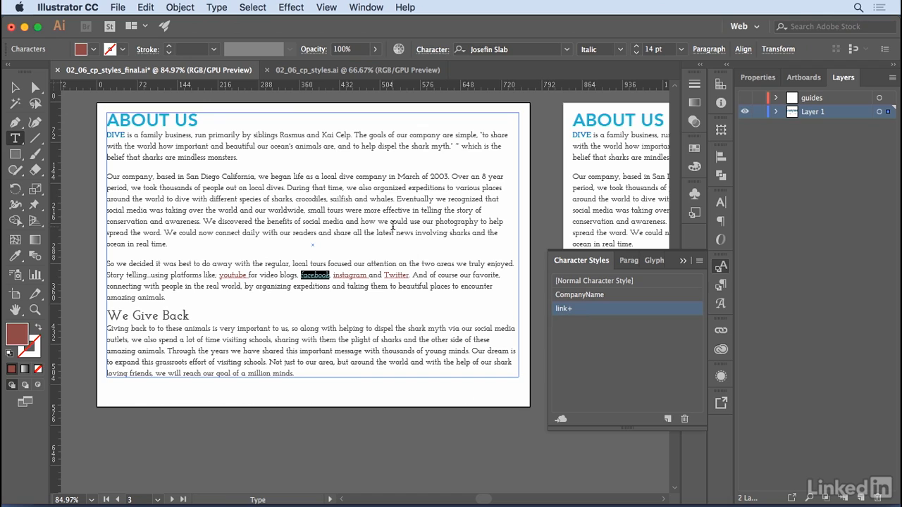
{"action": "left_click", "coordinate": [637, 280]}
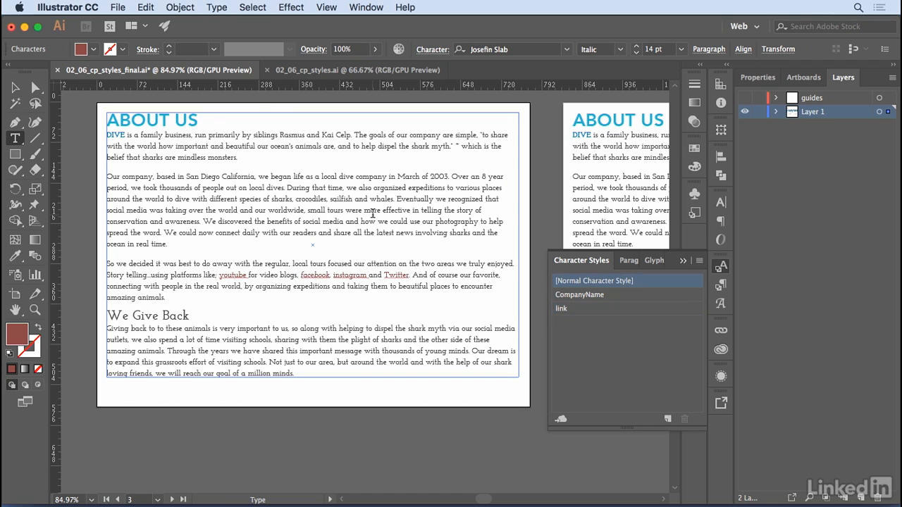
Apply the p.mainPage paragraph style to the second About Us paragraph, beginning "Our company, based in San Diego".
{"action": "left_click", "coordinate": [628, 261]}
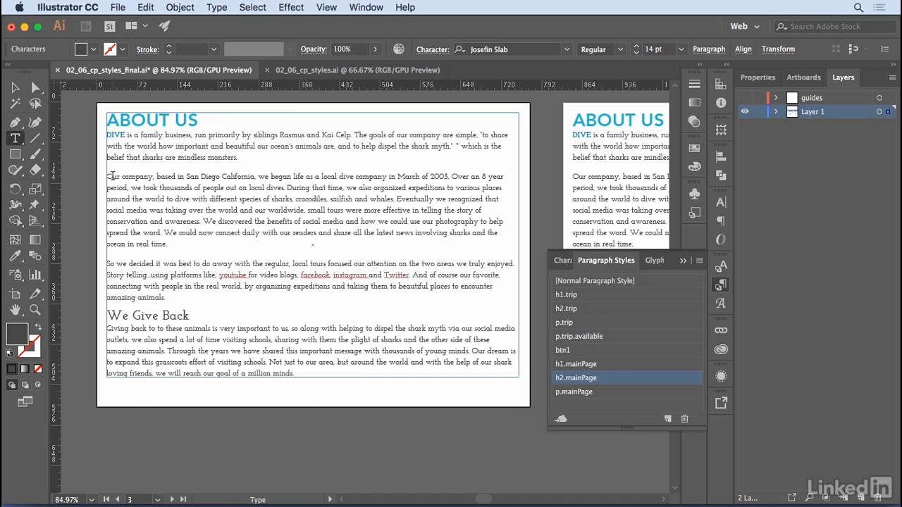
{"action": "left_click_drag", "start_coordinate": [108, 176], "coordinate": [172, 244]}
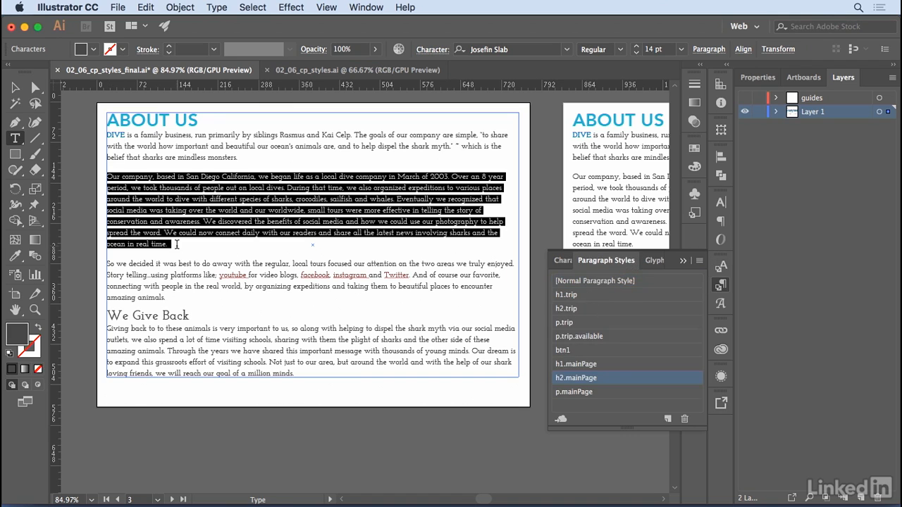
{"action": "left_click", "coordinate": [573, 391]}
Override the p.mainPage style on the second About Us paragraph with the Light font style at 12 pt.
{"action": "left_click", "coordinate": [620, 49]}
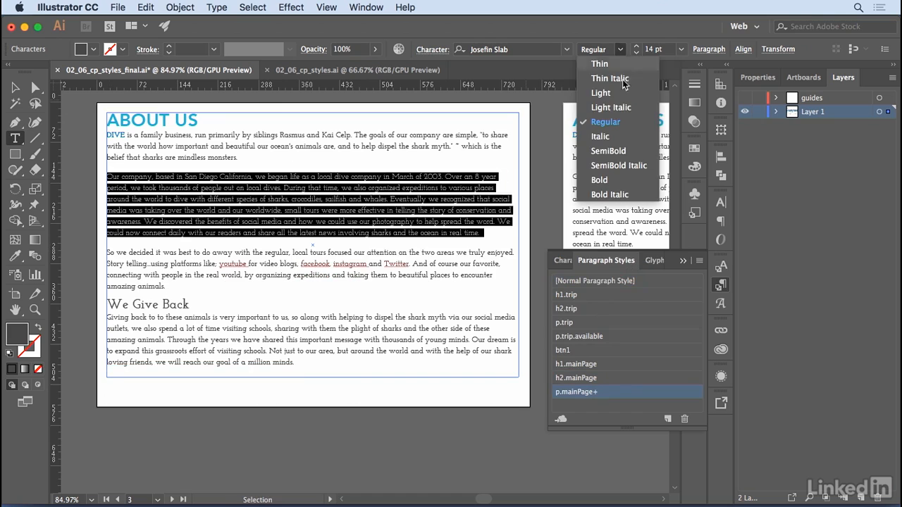
{"action": "left_click", "coordinate": [613, 93]}
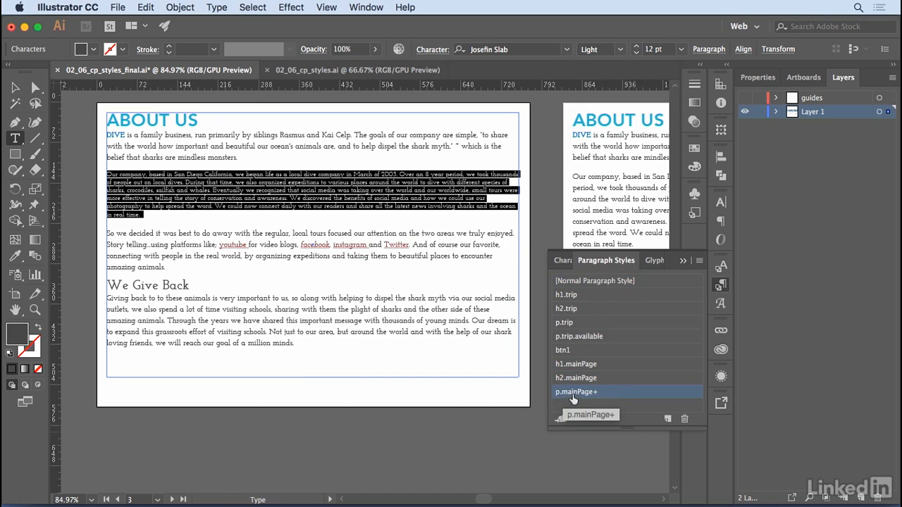
{"action": "left_click", "coordinate": [594, 393], "text": "alt"}
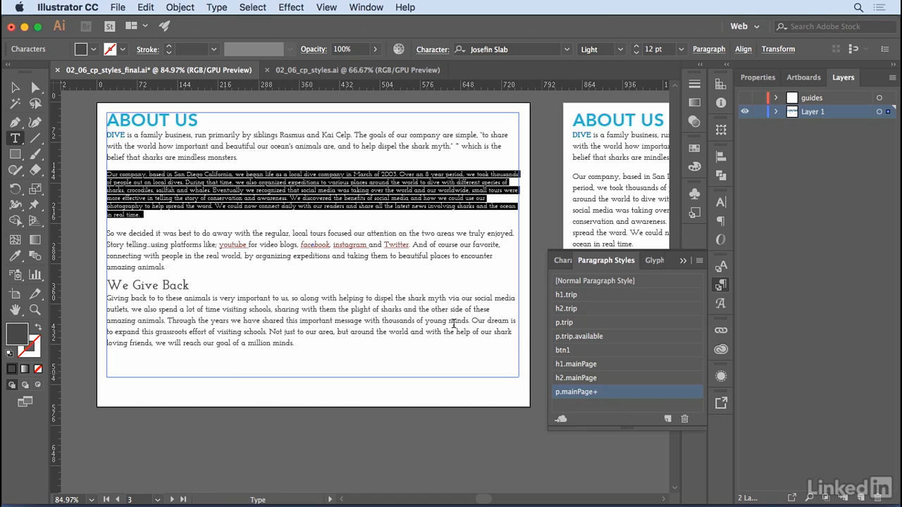
{"action": "left_click", "coordinate": [444, 246]}
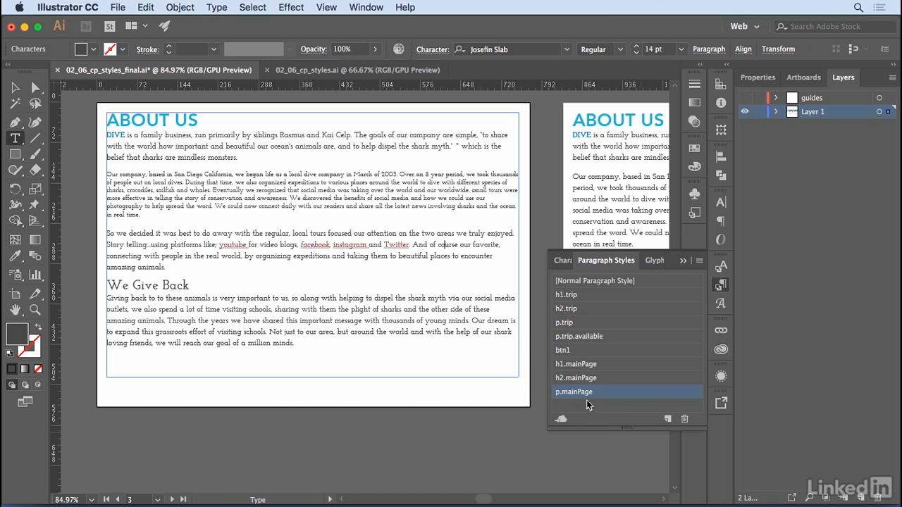
Reset the whole second About Us paragraph to [Normal Paragraph Style].
{"action": "left_click", "coordinate": [430, 189]}
{"action": "left_click_drag", "start_coordinate": [145, 215], "coordinate": [94, 176]}
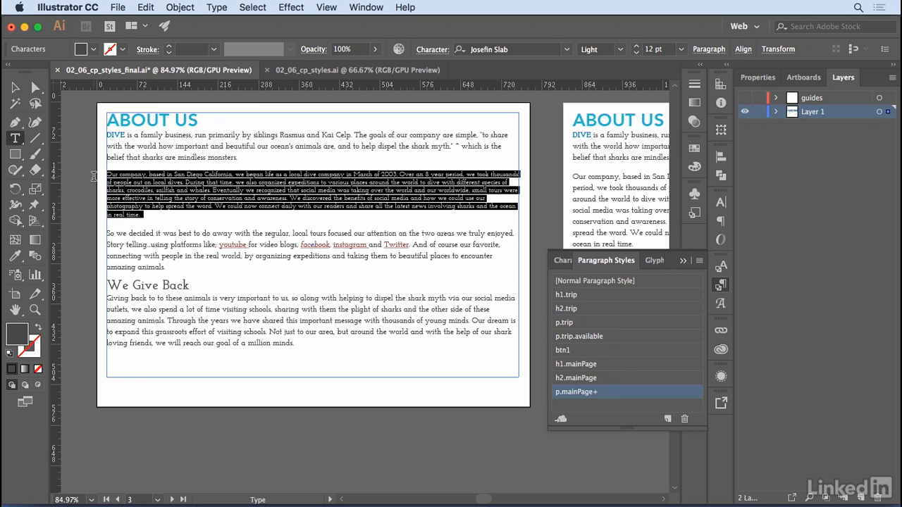
{"action": "left_click", "coordinate": [579, 280]}
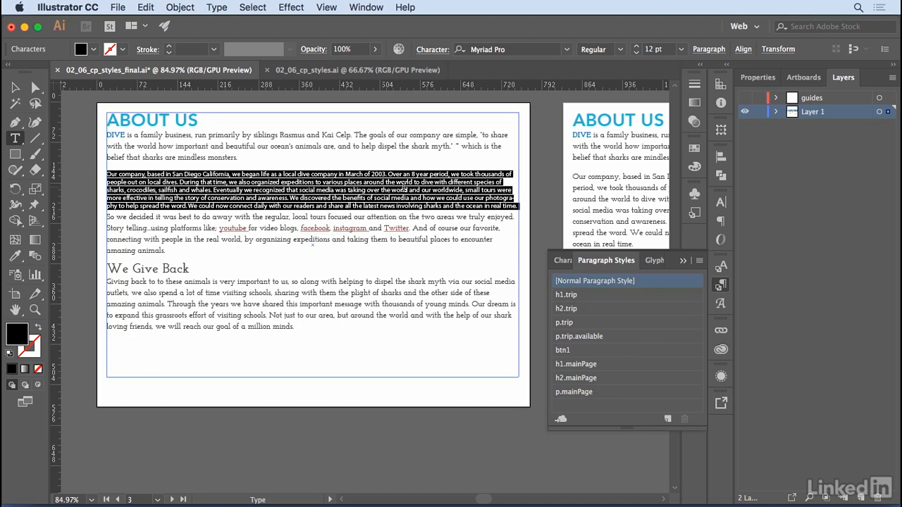
{"action": "left_click", "coordinate": [415, 191]}
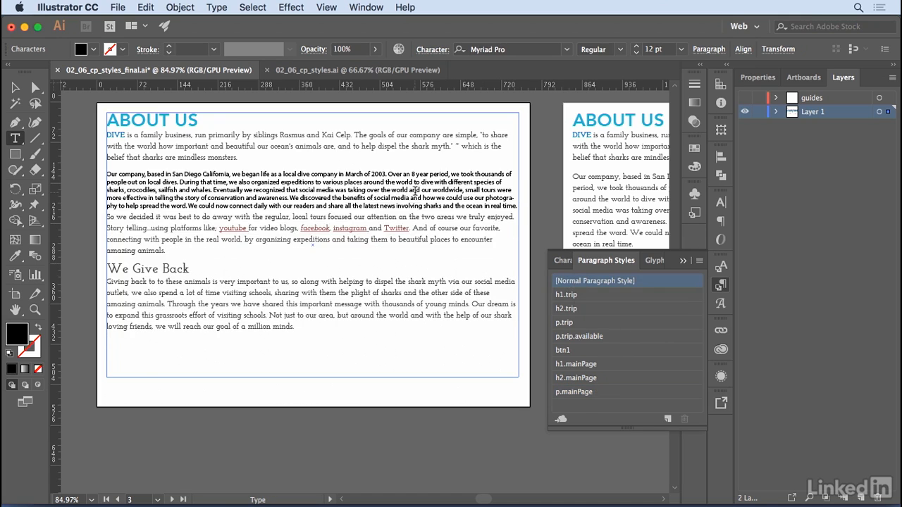
Remove the link style from the word instagram in the third About Us paragraph by applying [Normal Character Style].
{"action": "left_click", "coordinate": [354, 229]}
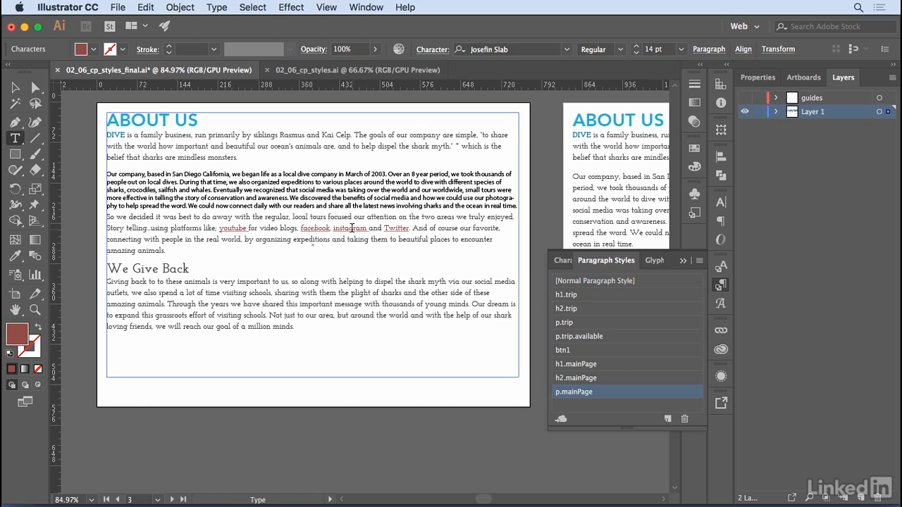
{"action": "double_click", "coordinate": [352, 229]}
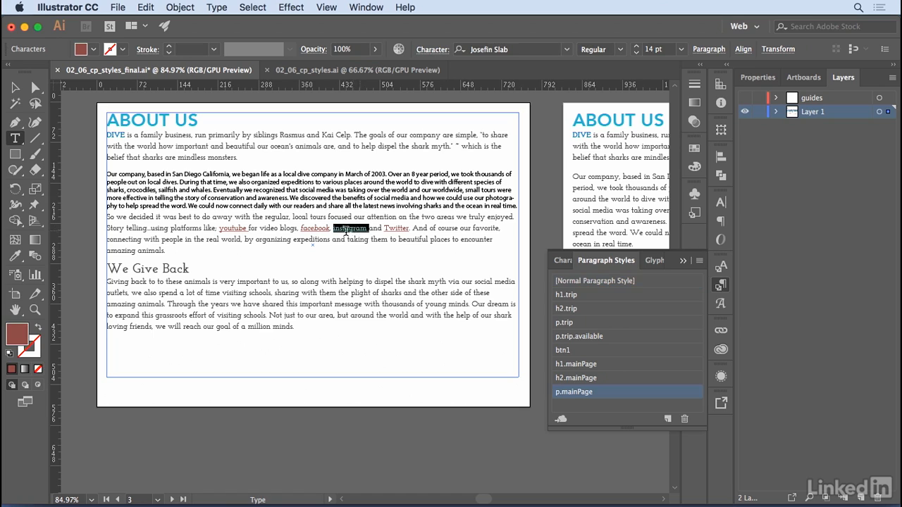
{"action": "left_click", "coordinate": [560, 261]}
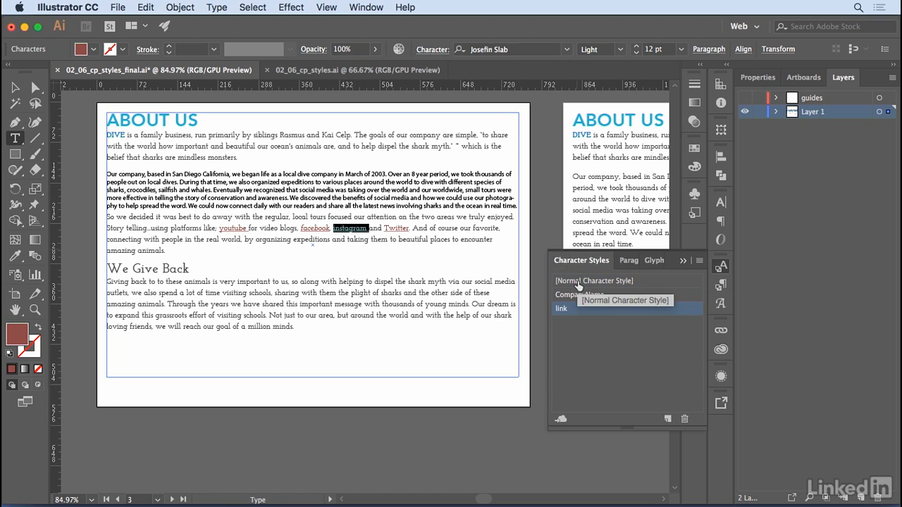
{"action": "left_click", "coordinate": [577, 282]}
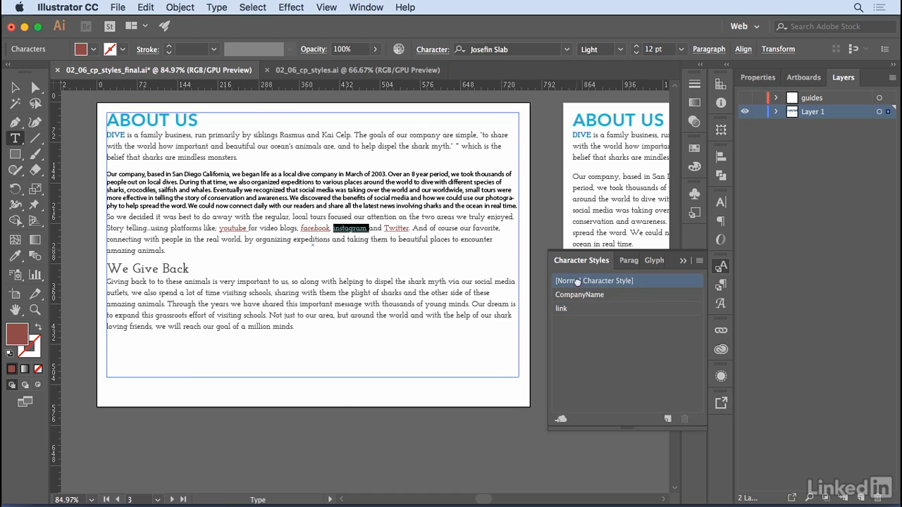
{"action": "left_click", "coordinate": [342, 229]}
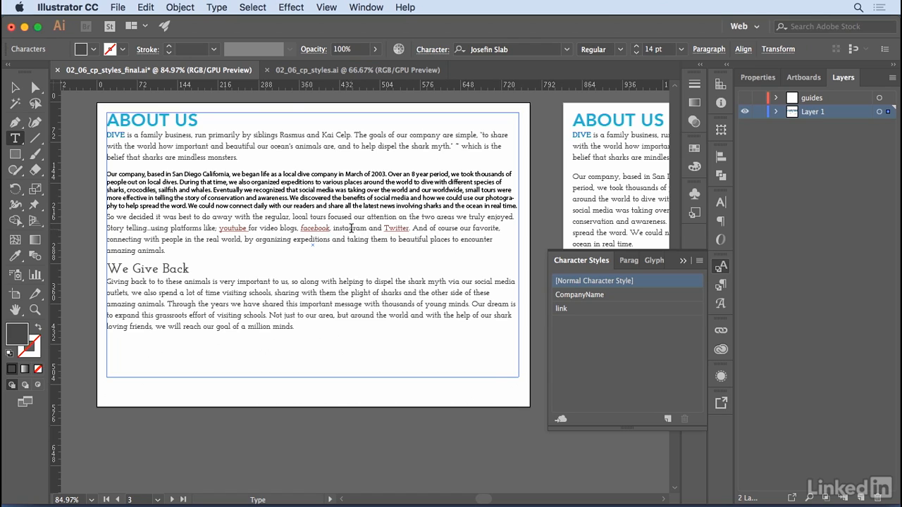
Apply [Normal Paragraph Style] to the third About Us paragraph, beginning "So we decided it was best".
{"action": "left_click", "coordinate": [160, 229]}
{"action": "left_click", "coordinate": [628, 262]}
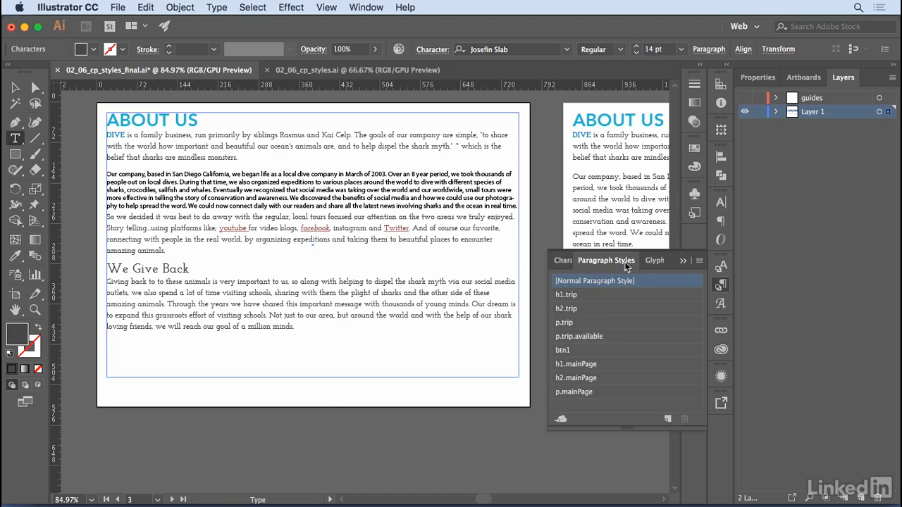
{"action": "left_click", "coordinate": [589, 282]}
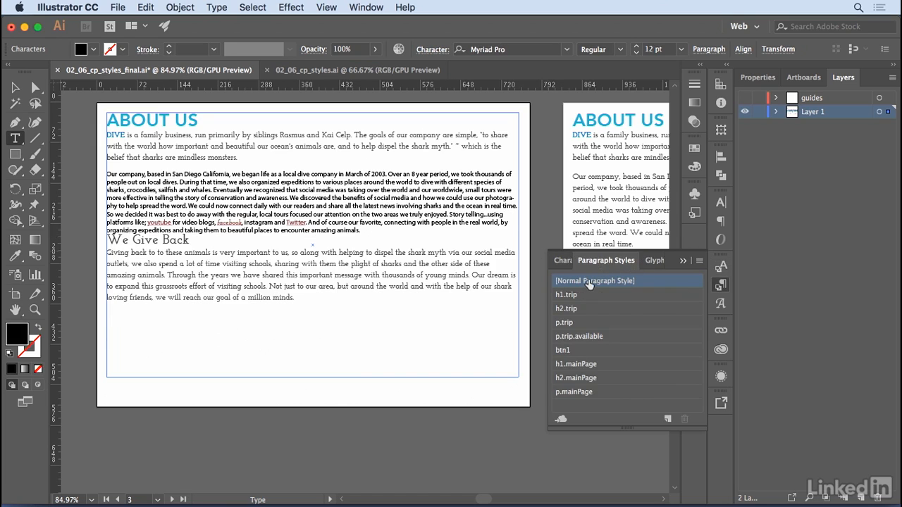